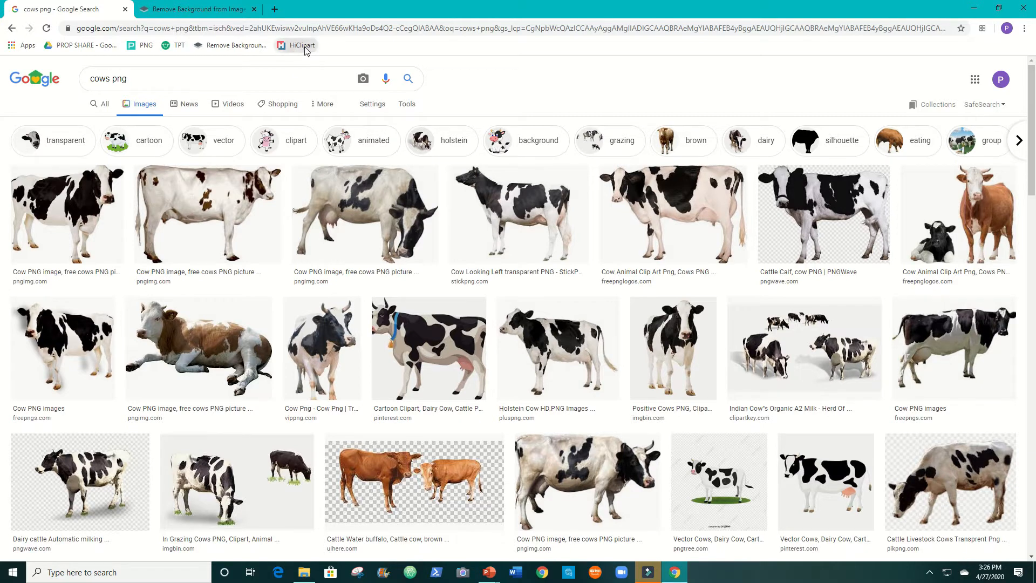
Search HiClipart for "cows" and browse the transparent-background cliparts
{"action": "left_click", "coordinate": [303, 47]}
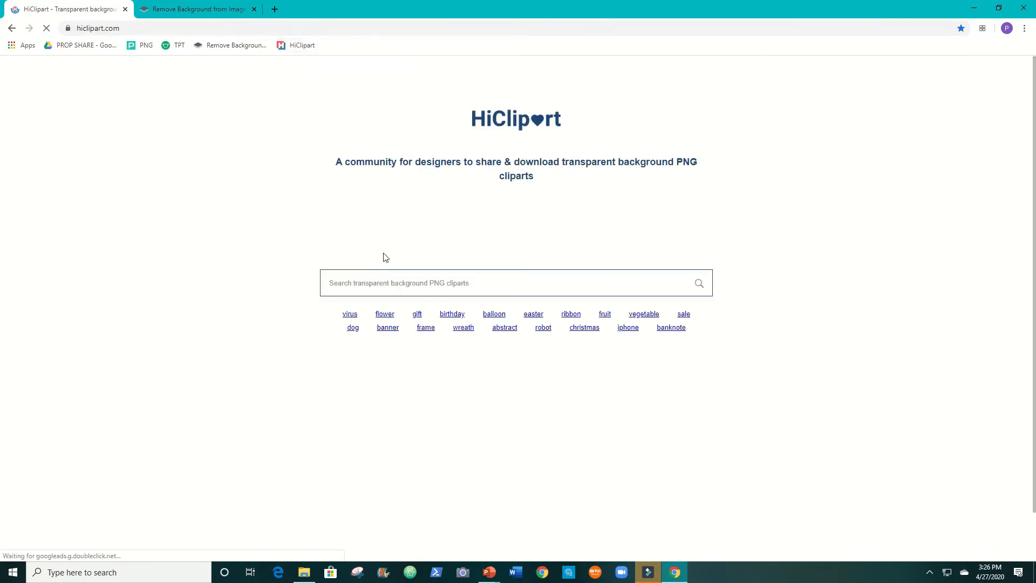
{"action": "left_click", "coordinate": [399, 283]}
{"action": "type", "text": "co"}
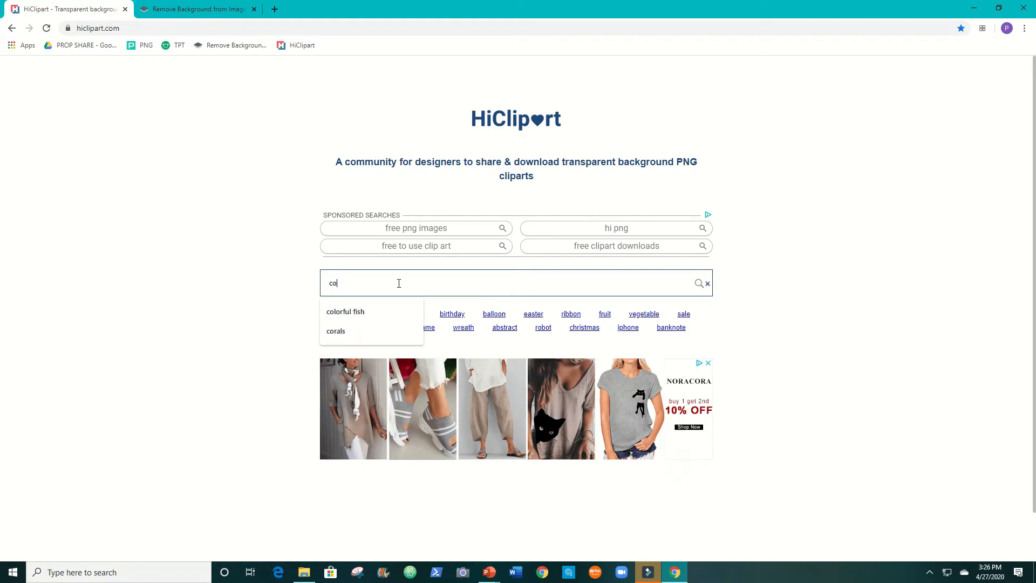
{"action": "type", "text": "ws"}
{"action": "key", "text": "Return"}
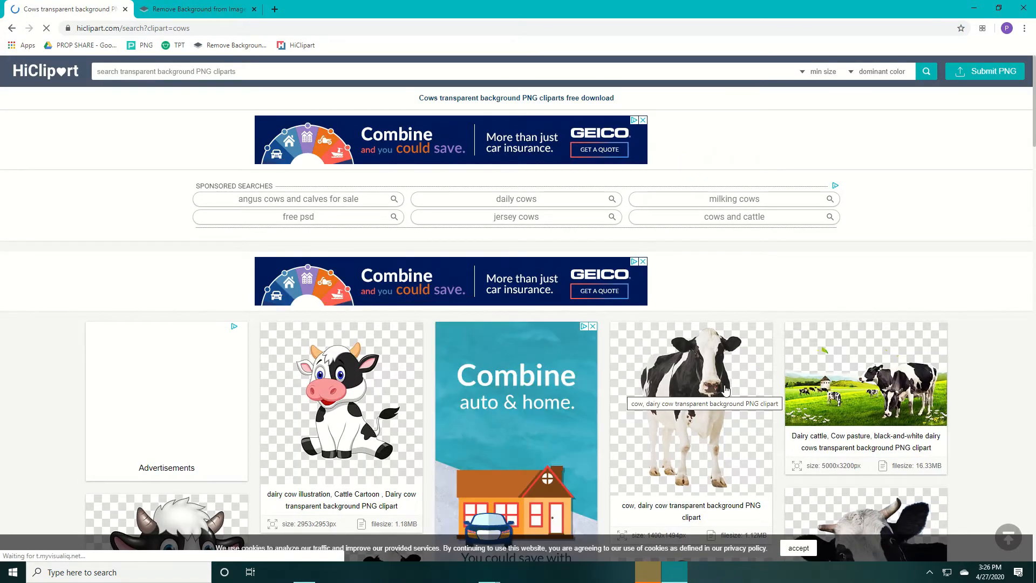
{"action": "scroll", "coordinate": [899, 405], "scroll_direction": "down", "scroll_amount": 6}
{"action": "scroll", "coordinate": [899, 404], "scroll_direction": "up", "scroll_amount": 7}
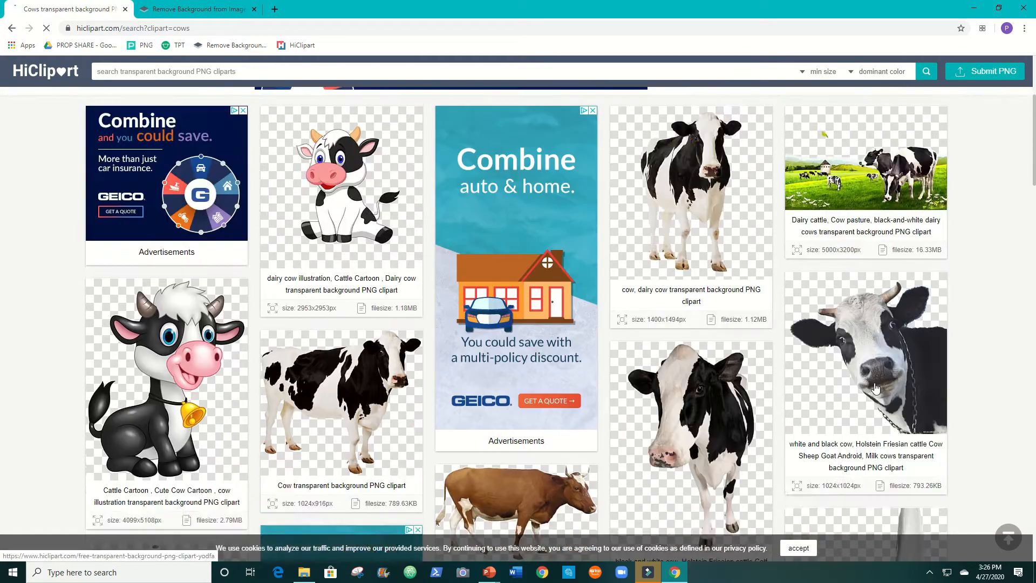
Search Google Images for "cows" in a new tab and open the Smithsonian Magazine picture of the horned black-and-white cow
{"action": "left_click", "coordinate": [272, 9]}
{"action": "type", "text": "cows"}
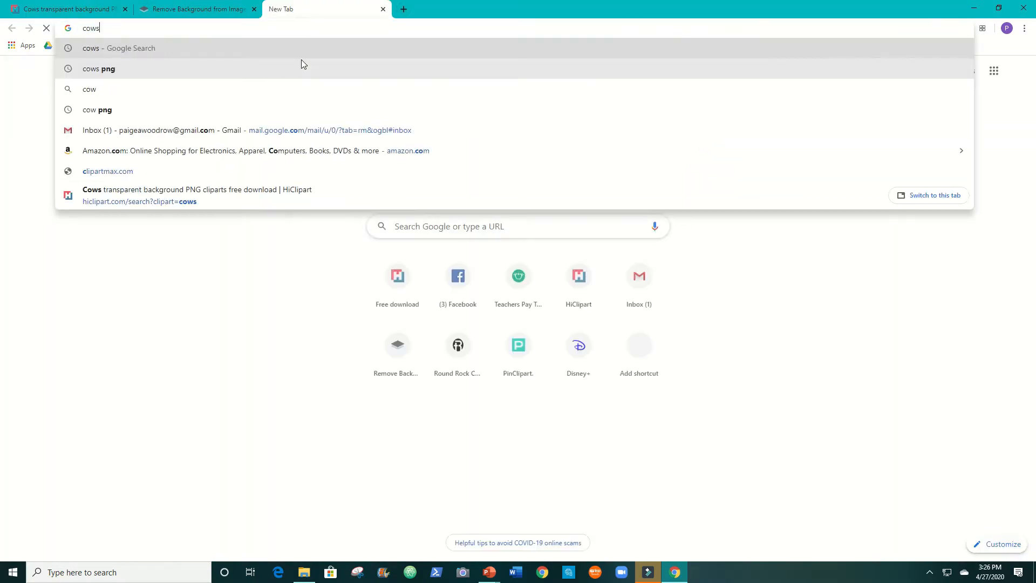
{"action": "key", "text": "Return"}
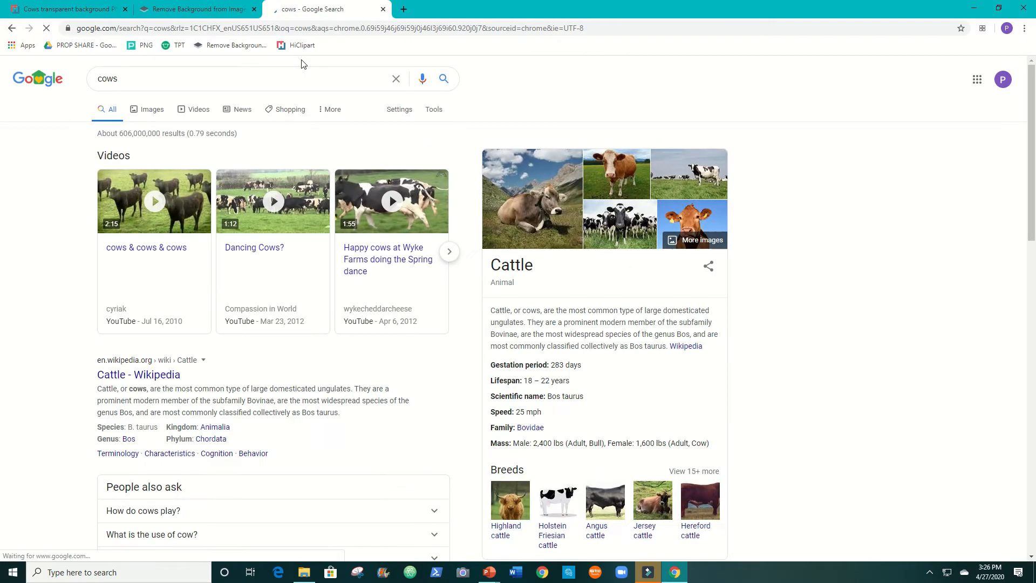
{"action": "left_click", "coordinate": [153, 109]}
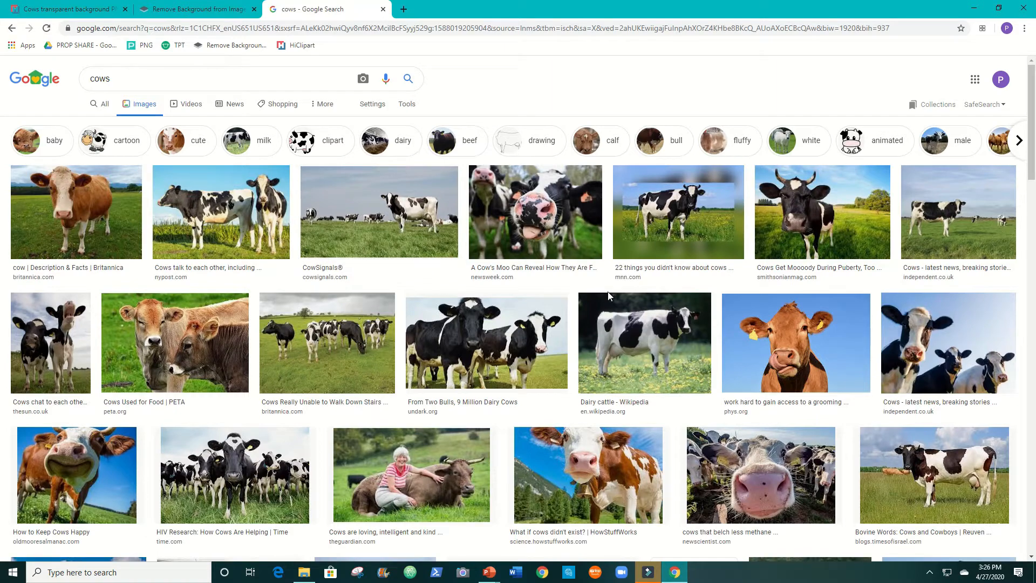
{"action": "left_click", "coordinate": [841, 218]}
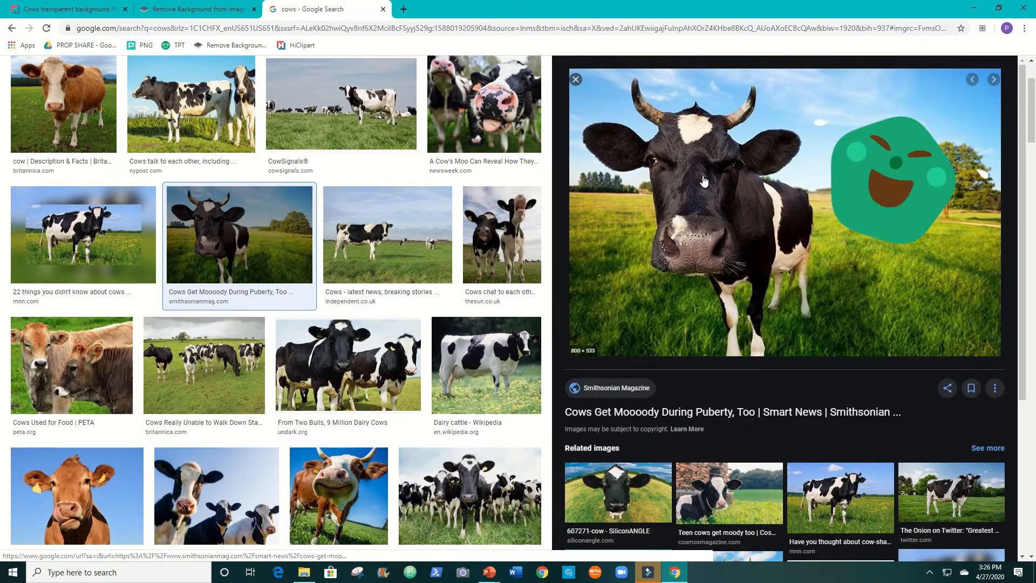
Save the cow picture as a JPEG named cow in the Remove Background folder inside Pictures
{"action": "right_click", "coordinate": [779, 175]}
{"action": "left_click", "coordinate": [804, 271]}
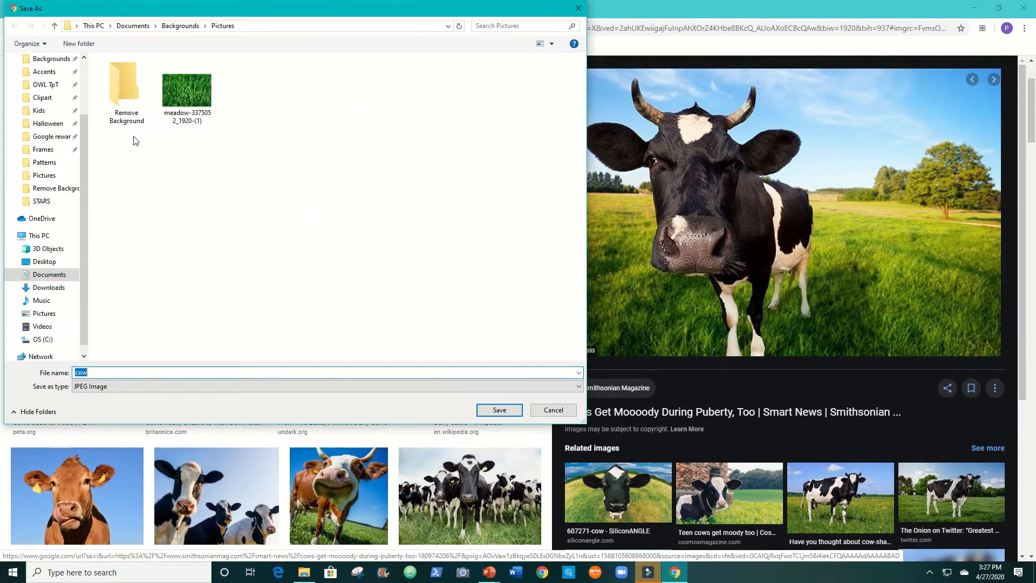
{"action": "double_click", "coordinate": [125, 112]}
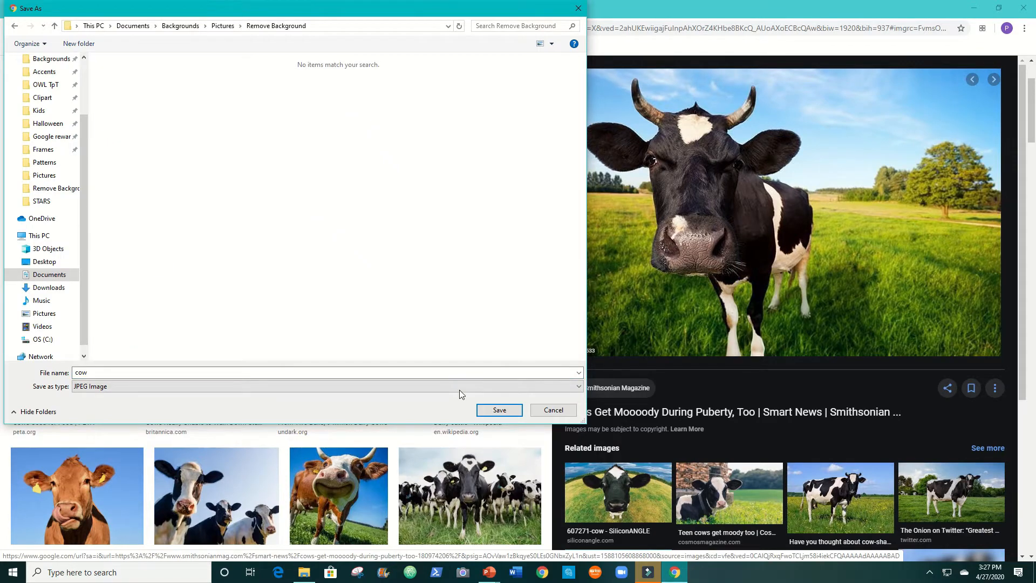
{"action": "left_click", "coordinate": [499, 409]}
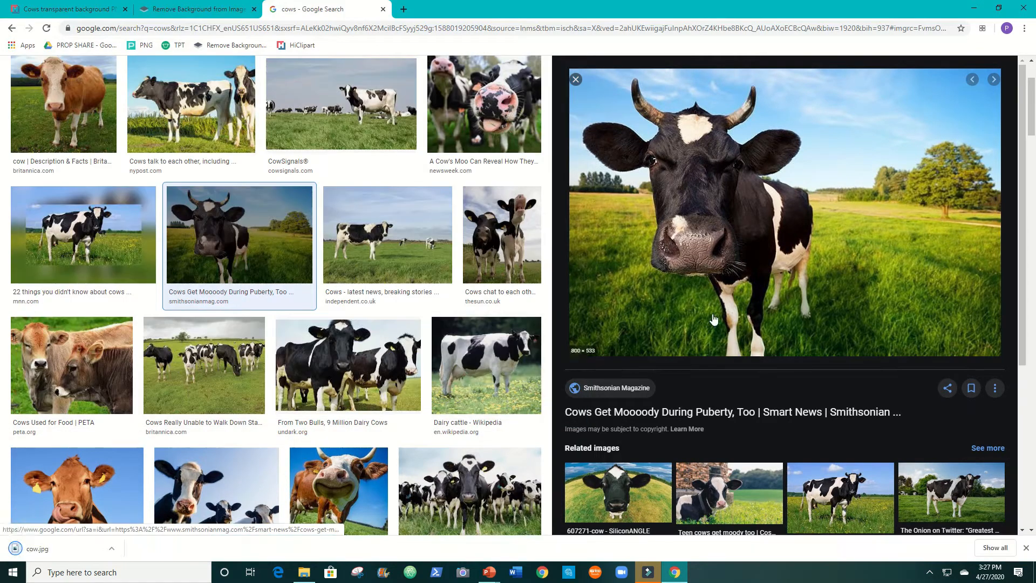
Upload the cow picture from the Remove Background folder to remove.bg to strip out its background
{"action": "left_click", "coordinate": [208, 10]}
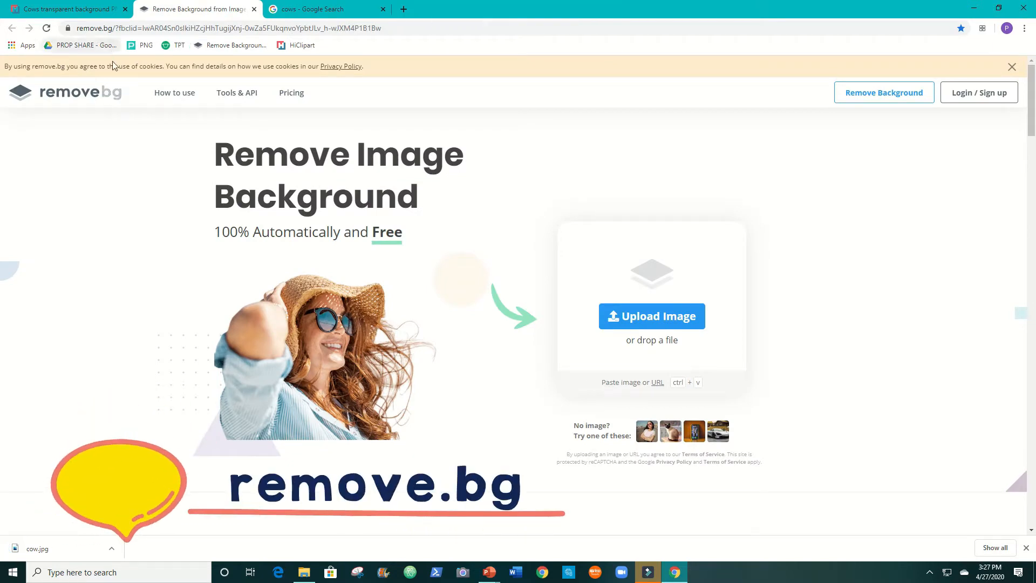
{"action": "left_click", "coordinate": [660, 314]}
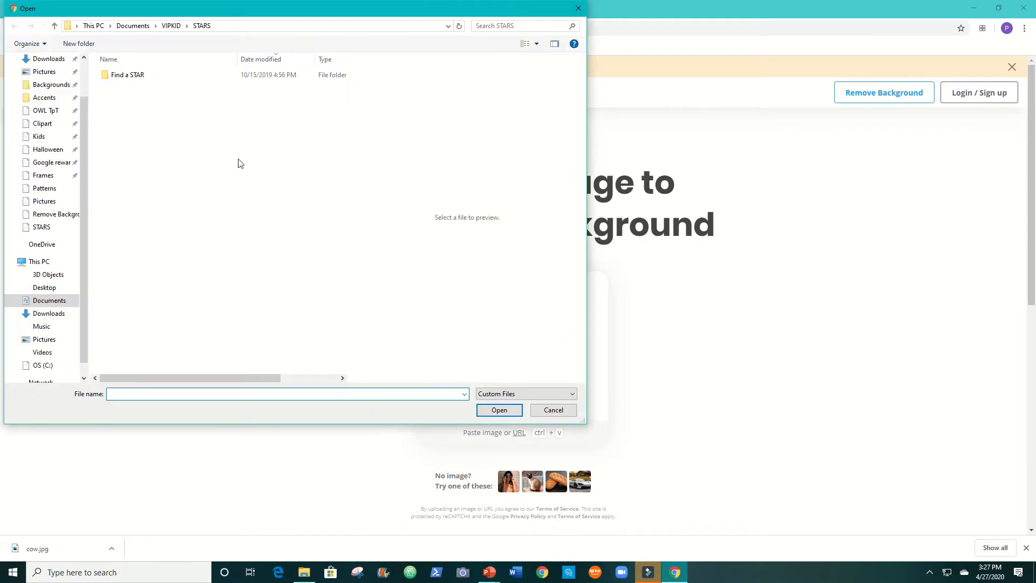
{"action": "left_click", "coordinate": [46, 85]}
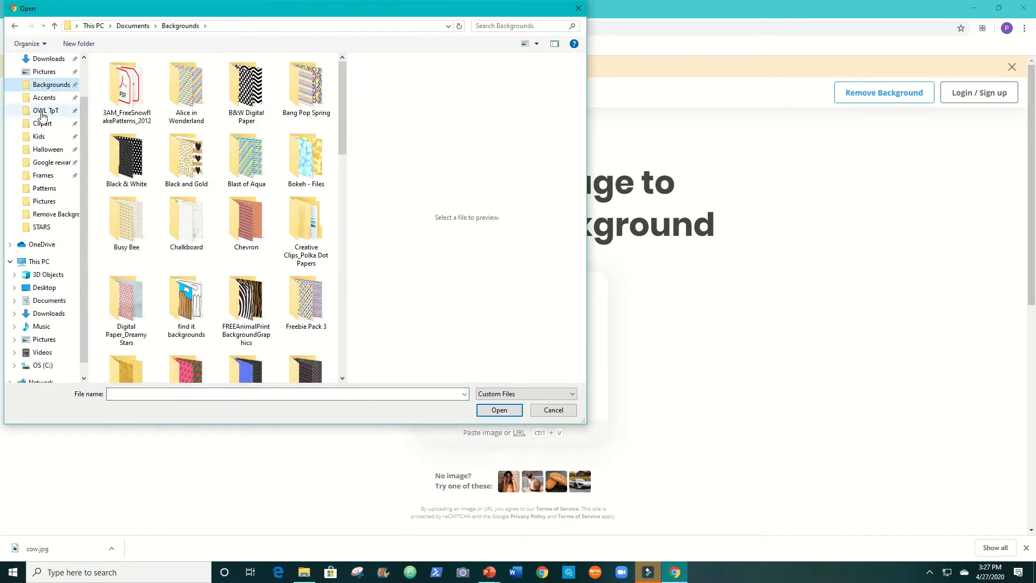
{"action": "left_click", "coordinate": [43, 201]}
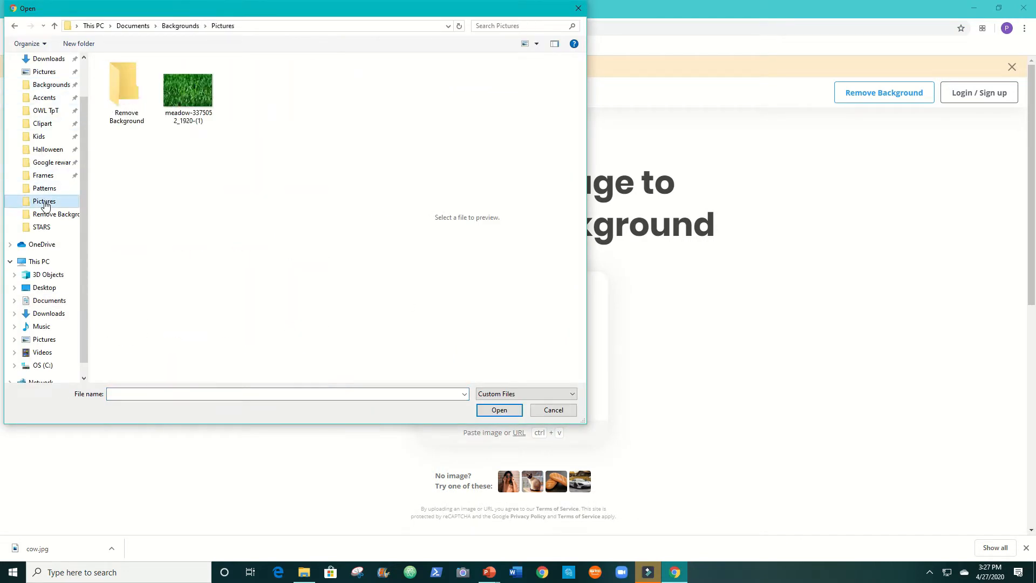
{"action": "double_click", "coordinate": [145, 109]}
{"action": "left_click", "coordinate": [142, 106]}
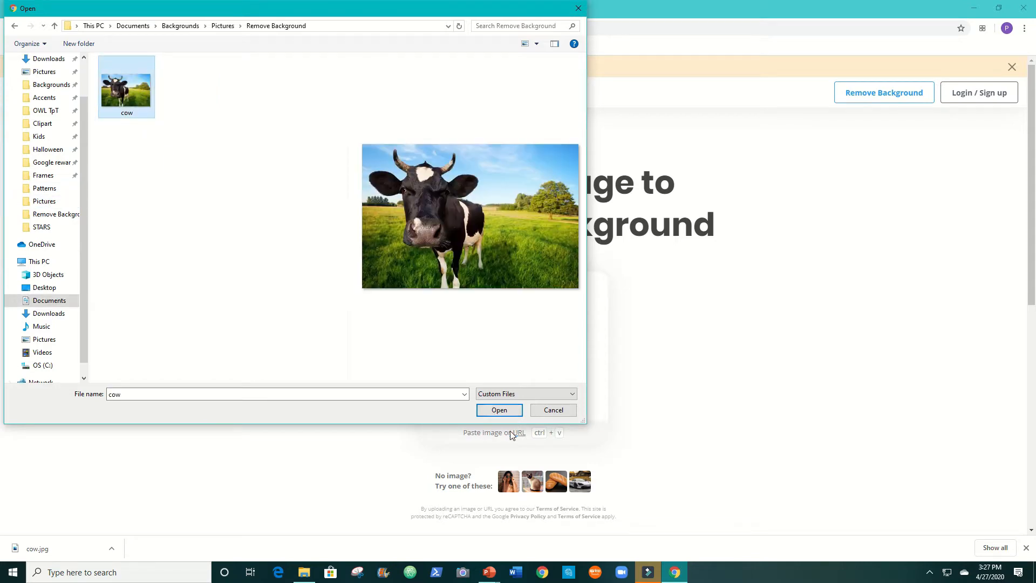
{"action": "left_click", "coordinate": [497, 411]}
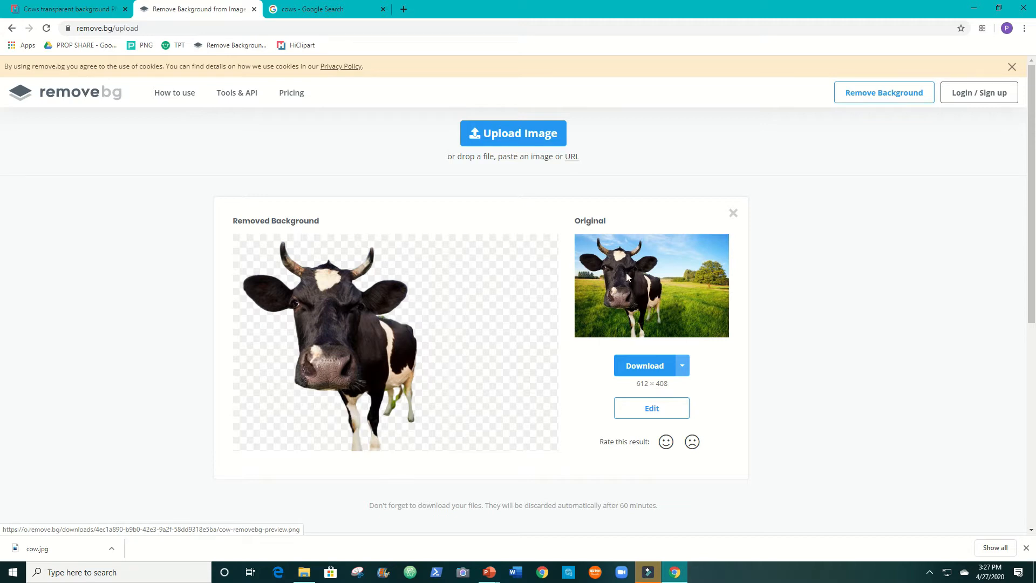
Try the country road photo as the cow's new background in the editor, then leave the editor without downloading
{"action": "left_click", "coordinate": [663, 415]}
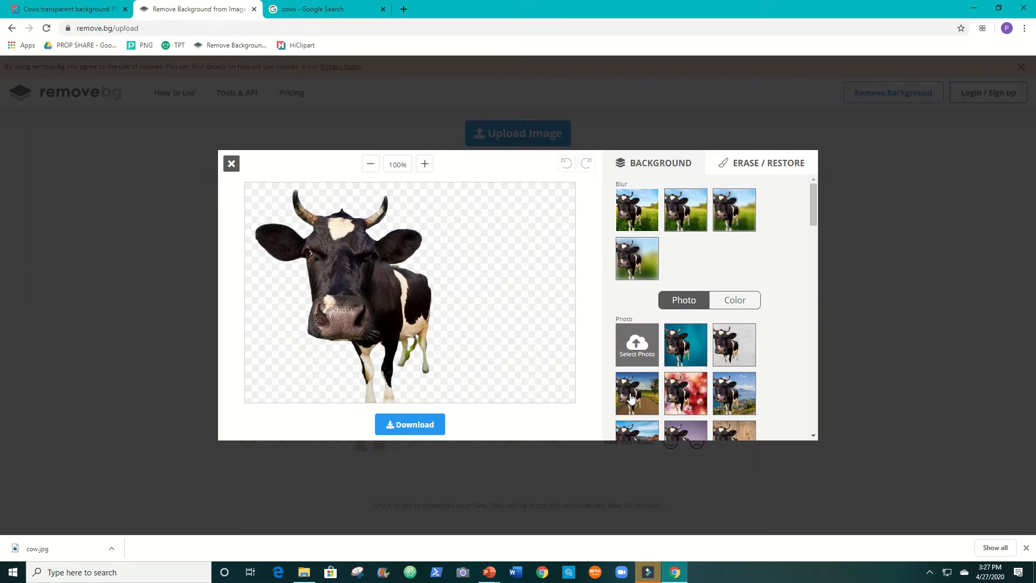
{"action": "left_click", "coordinate": [631, 397]}
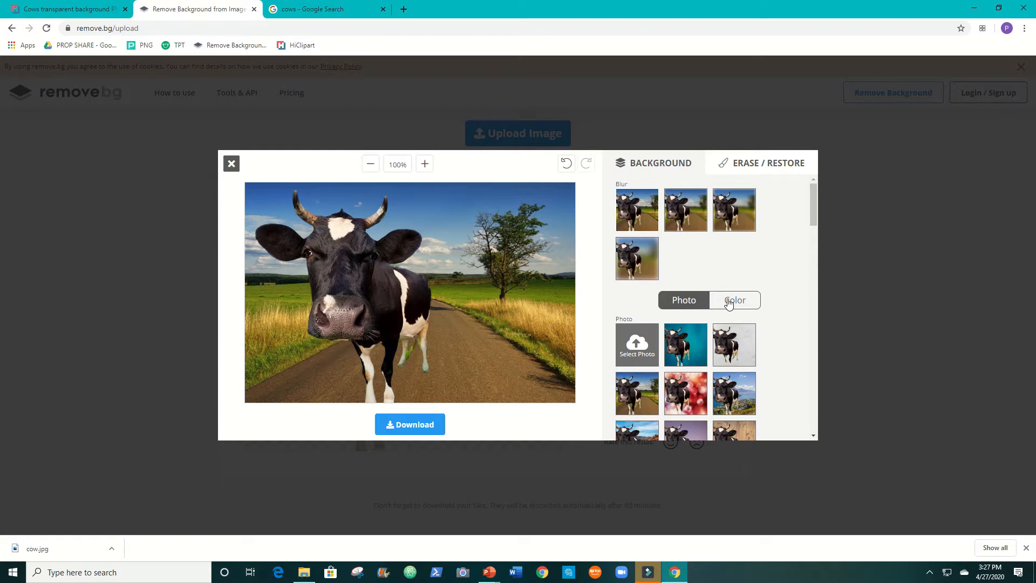
{"action": "left_click", "coordinate": [632, 345]}
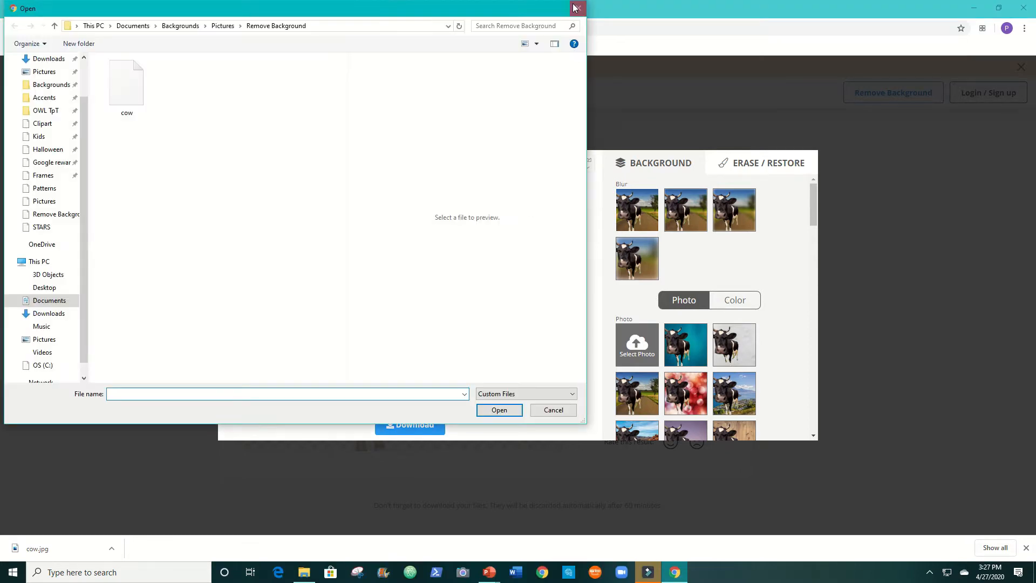
{"action": "left_click", "coordinate": [577, 7]}
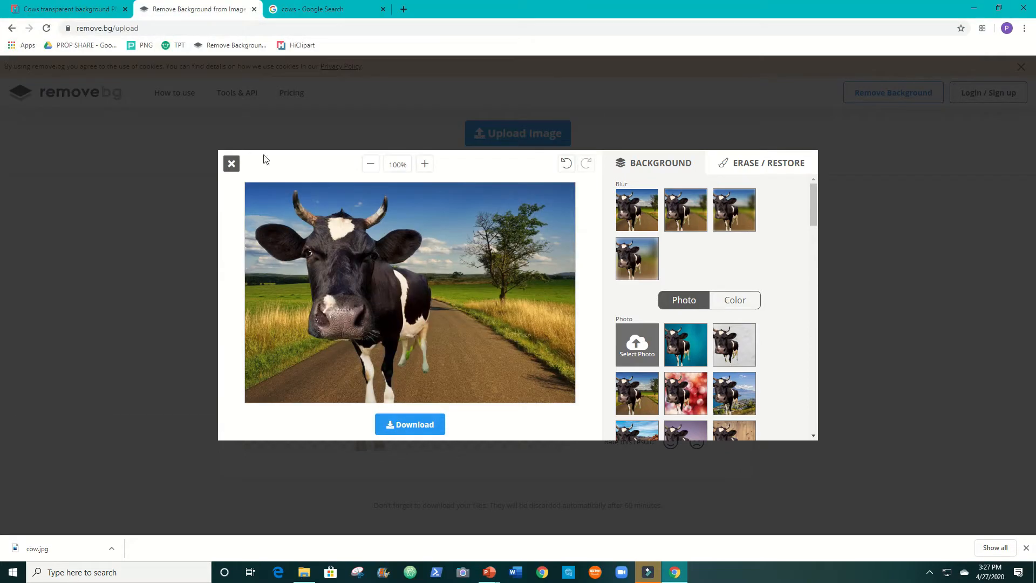
{"action": "left_click", "coordinate": [231, 164]}
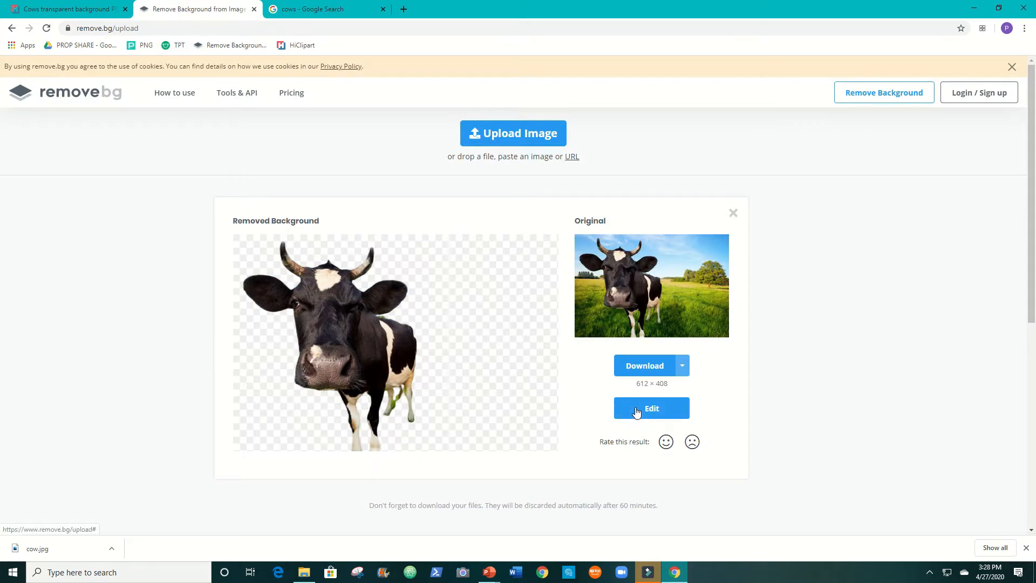
Try erasing the cow's body and legs with the Erase brush, then leave the editor without downloading
{"action": "left_click", "coordinate": [653, 409]}
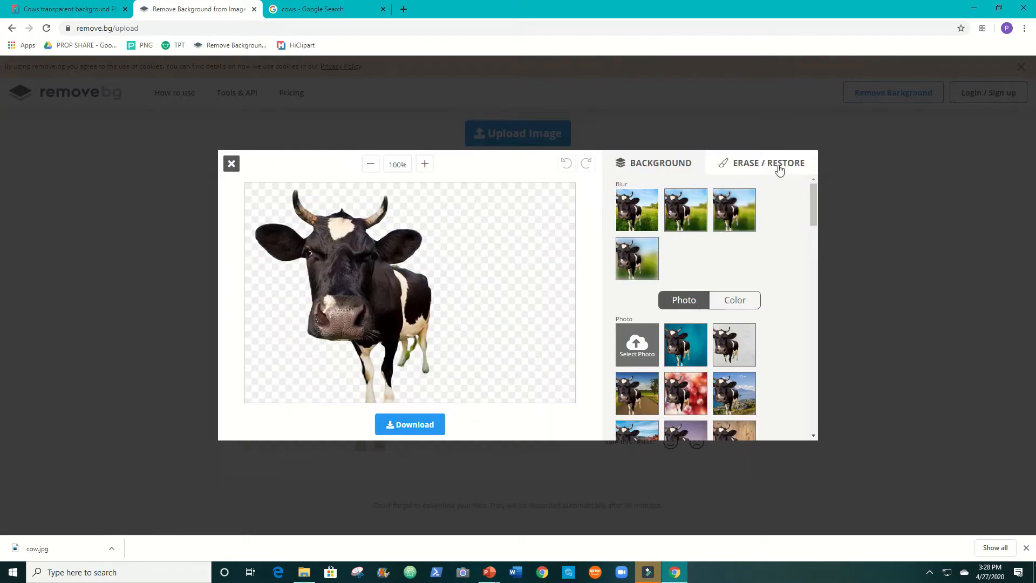
{"action": "left_click", "coordinate": [779, 169]}
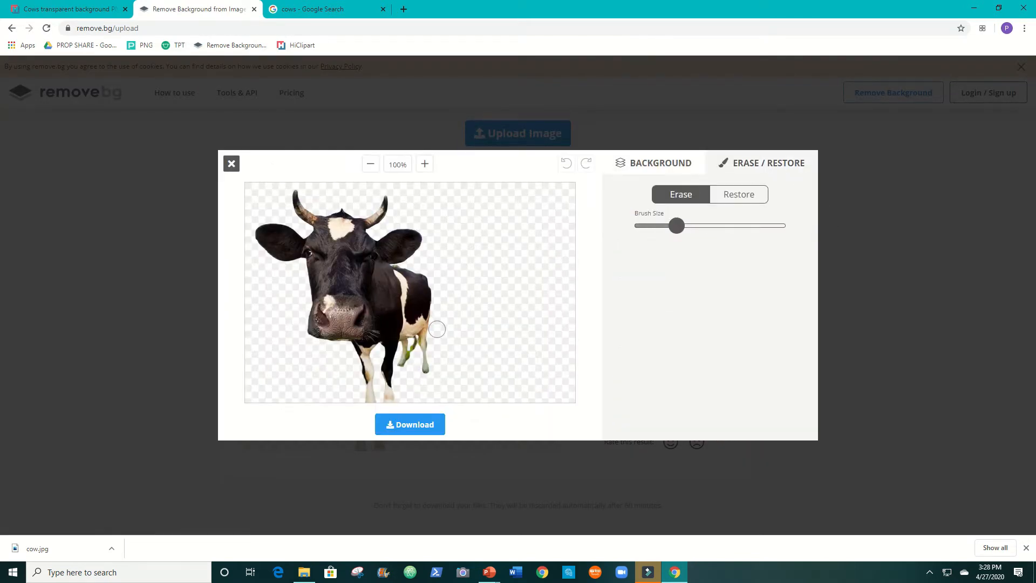
{"action": "left_click_drag", "start_coordinate": [421, 330], "coordinate": [420, 311]}
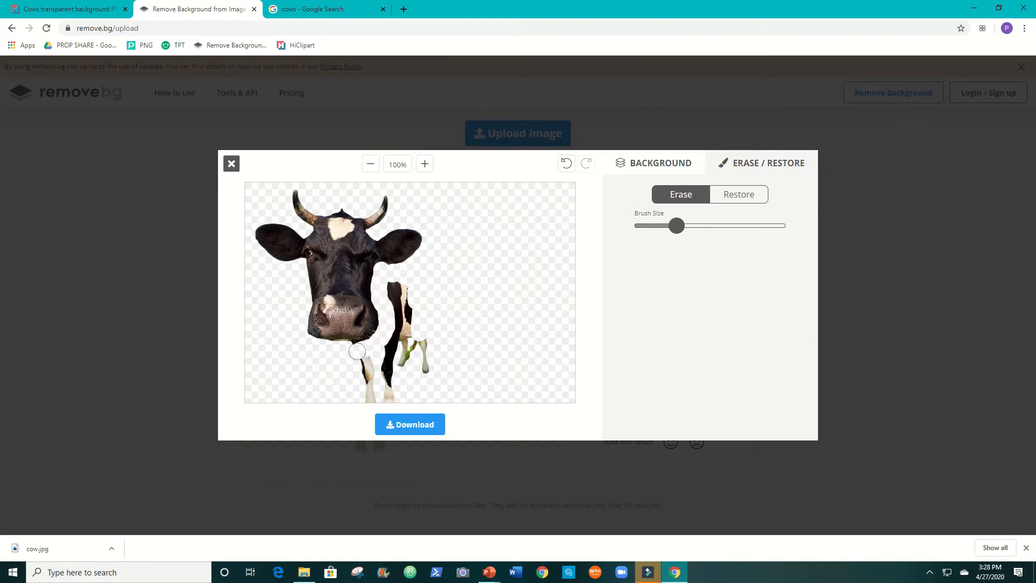
{"action": "left_click_drag", "start_coordinate": [404, 372], "coordinate": [403, 283]}
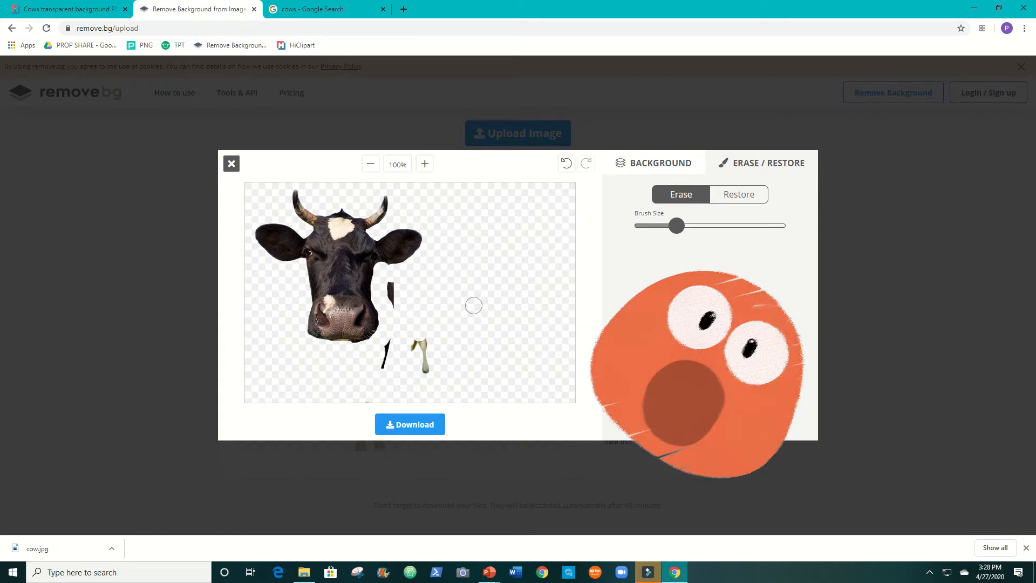
{"action": "left_click", "coordinate": [232, 164]}
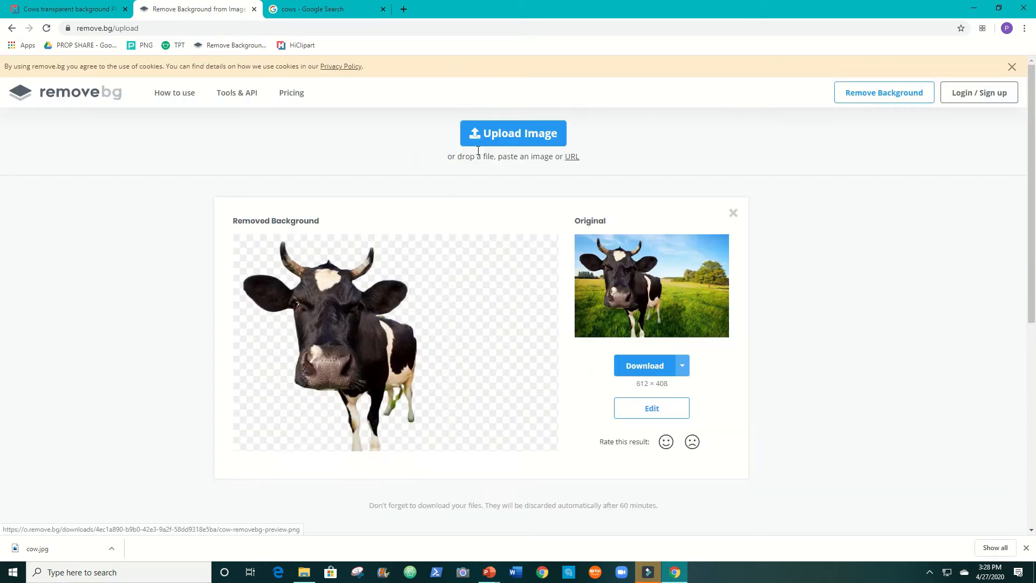
Download the cow image with its background removed and switch to the Cow STARS presentation in PowerPoint
{"action": "left_click", "coordinate": [638, 368]}
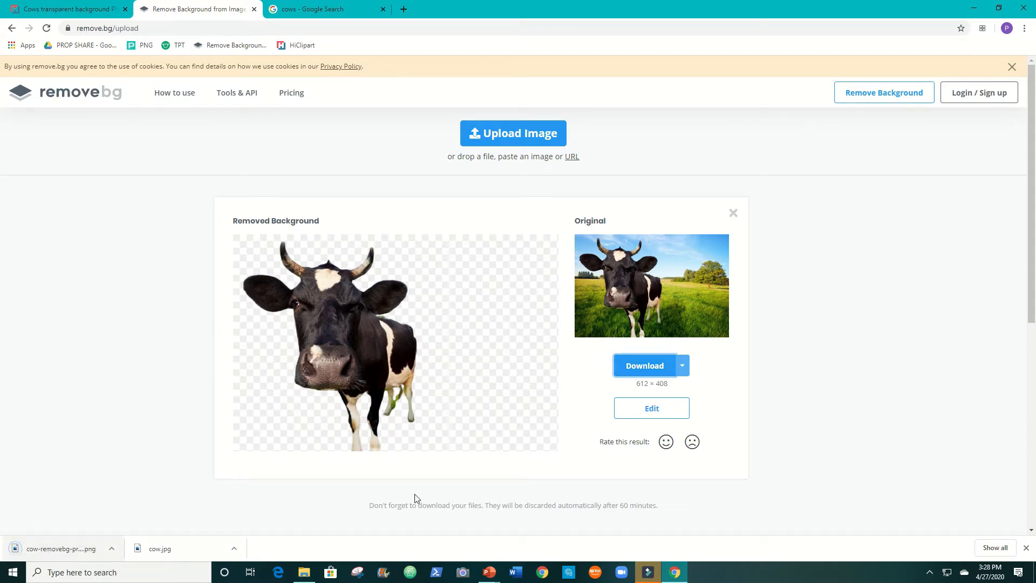
{"action": "mouse_move", "coordinate": [495, 577]}
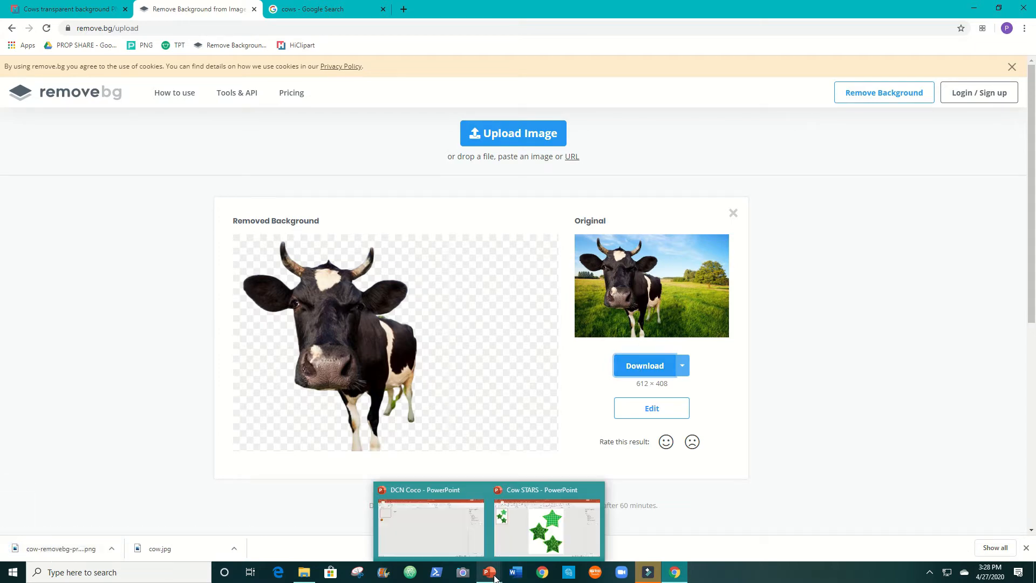
{"action": "left_click", "coordinate": [545, 526]}
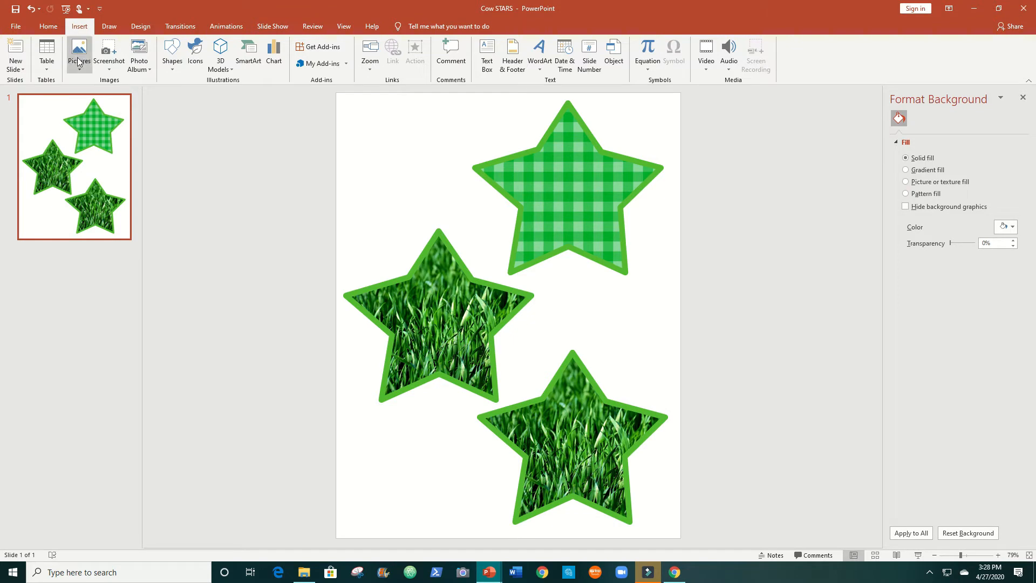
Insert the picture cow-removebg-preview from the Downloads folder onto the slide with the three stars
{"action": "left_click", "coordinate": [79, 51]}
{"action": "left_click", "coordinate": [87, 99]}
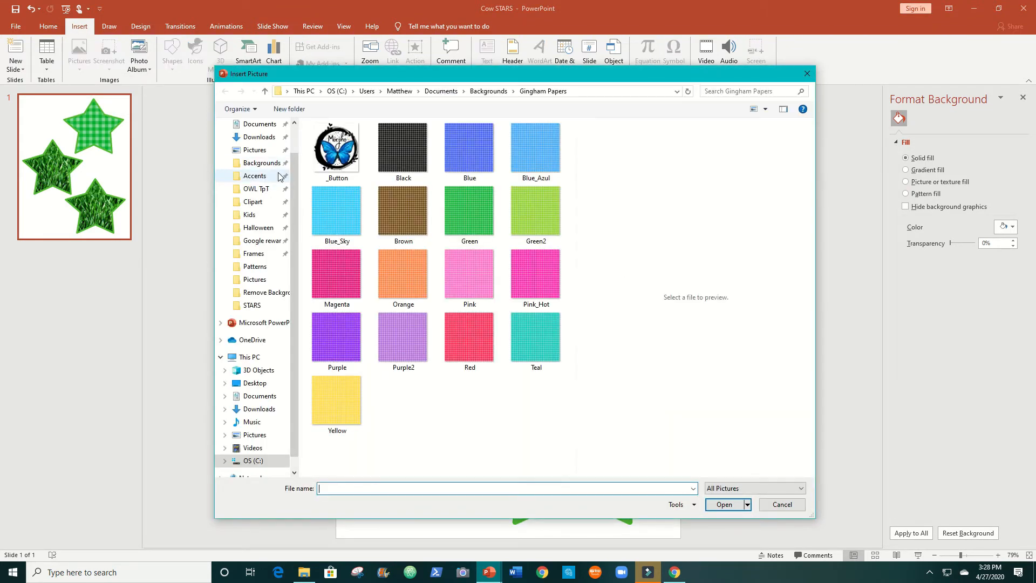
{"action": "left_click", "coordinate": [257, 136]}
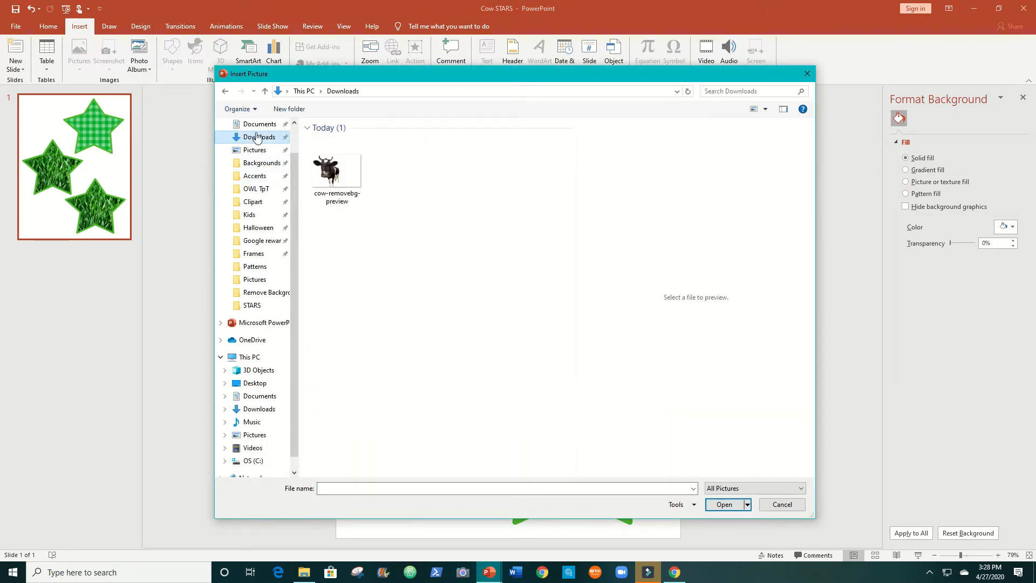
{"action": "left_click", "coordinate": [336, 171]}
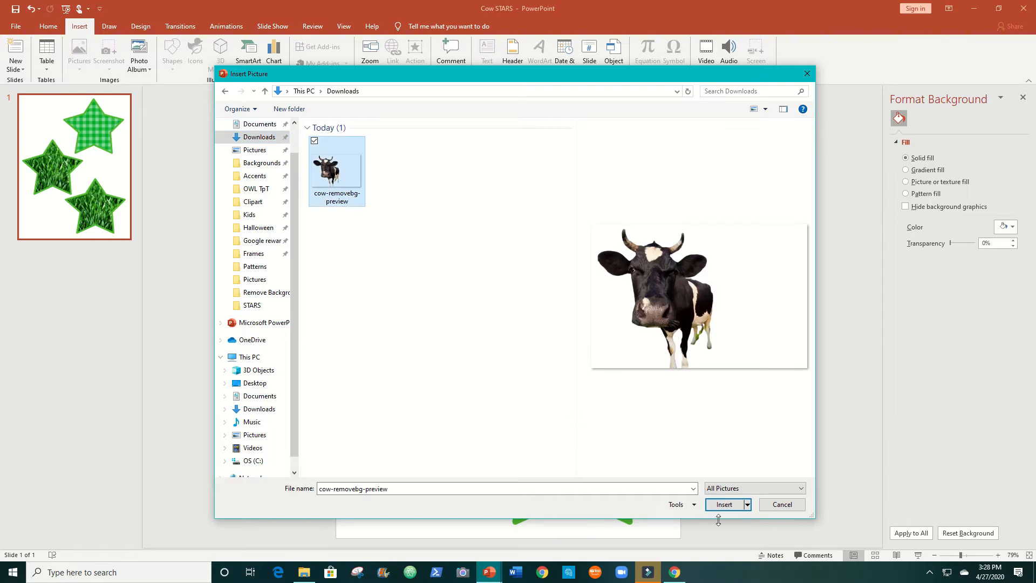
{"action": "left_click", "coordinate": [724, 504]}
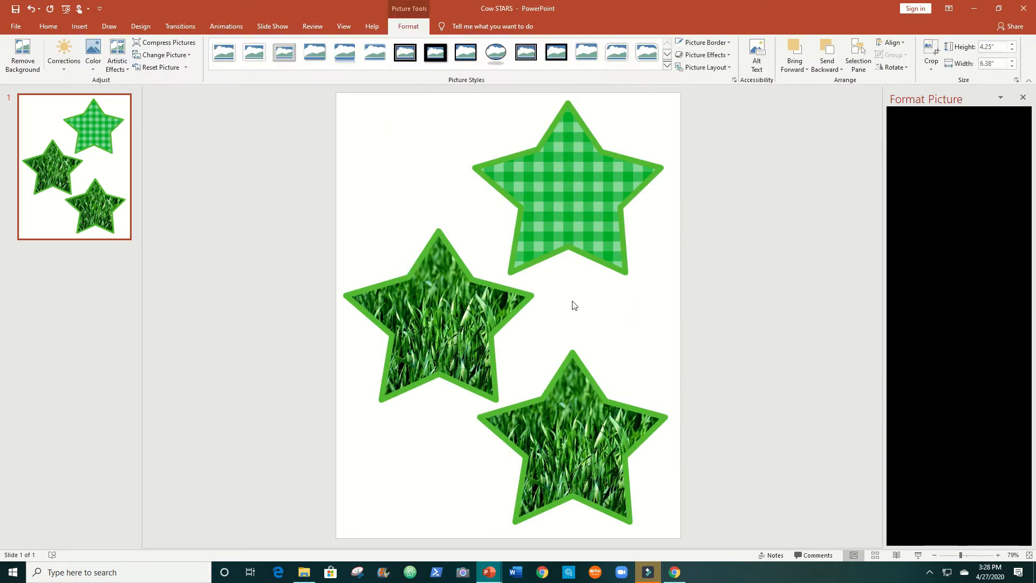
Apply a drop shadow picture style to the cow and move it onto the green gingham star
{"action": "left_click", "coordinate": [315, 52]}
{"action": "left_click_drag", "start_coordinate": [467, 291], "coordinate": [563, 174]}
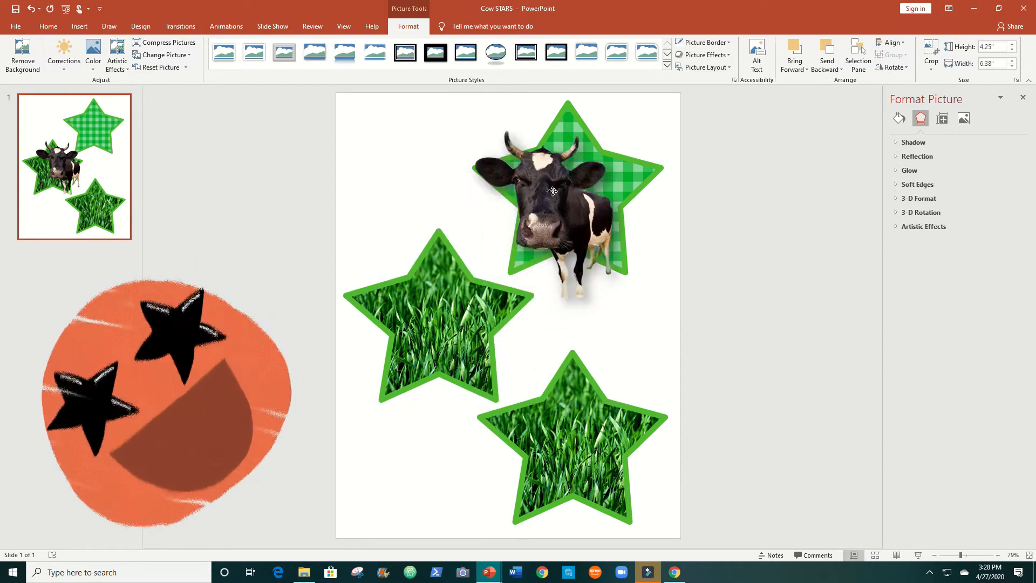
Shrink the cow picture to about 3.64 by 5.46 inches and reposition it within the green gingham star
{"action": "left_click_drag", "start_coordinate": [733, 286], "coordinate": [694, 259]}
{"action": "left_click_drag", "start_coordinate": [537, 183], "coordinate": [541, 190]}
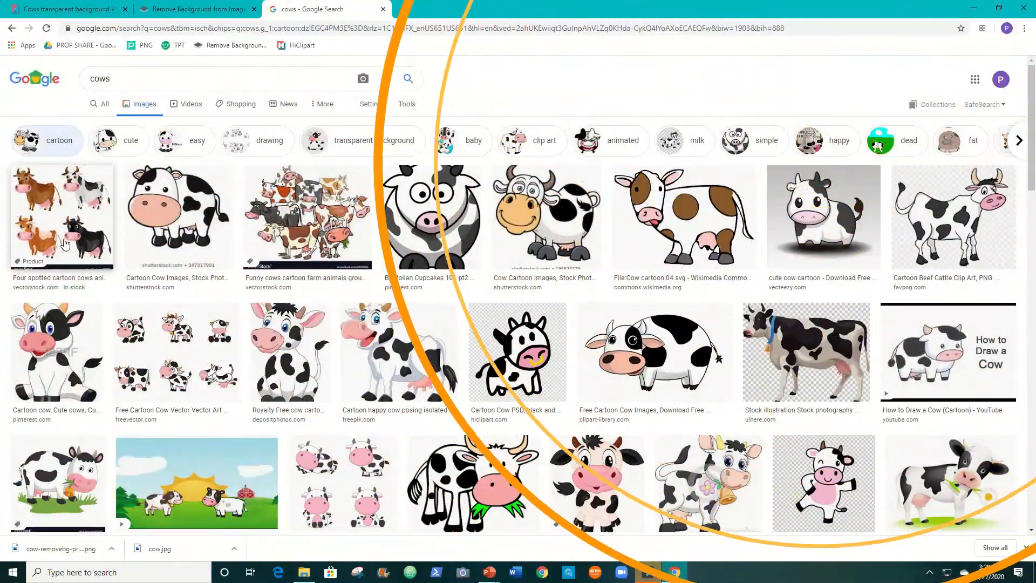
Save the Vecteezy image of four cute cartoon cows from the image results as a JPEG in the Remove Background folder
{"action": "left_click", "coordinate": [59, 215]}
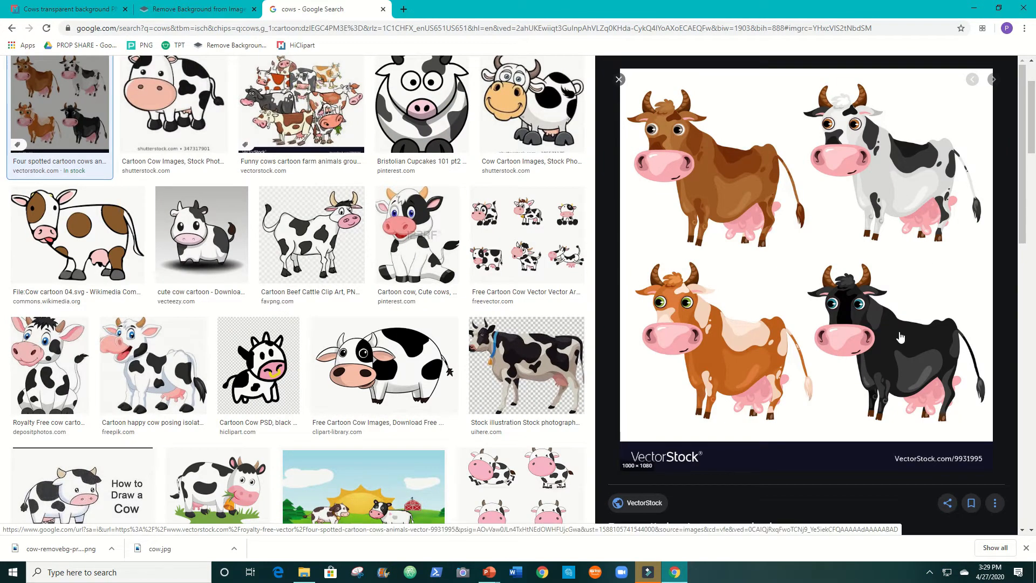
{"action": "left_click", "coordinate": [520, 483]}
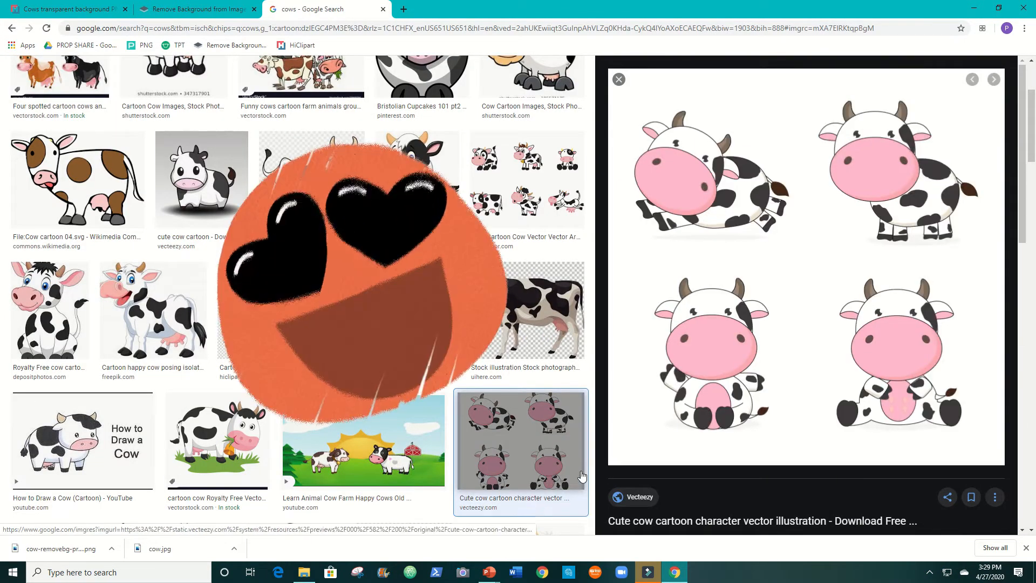
{"action": "right_click", "coordinate": [792, 255]}
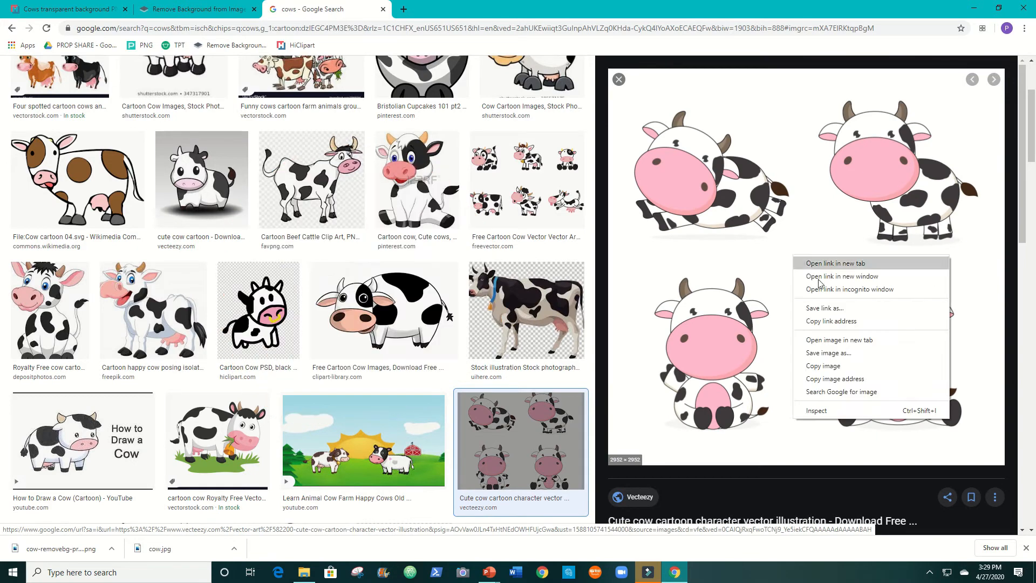
{"action": "left_click", "coordinate": [844, 359]}
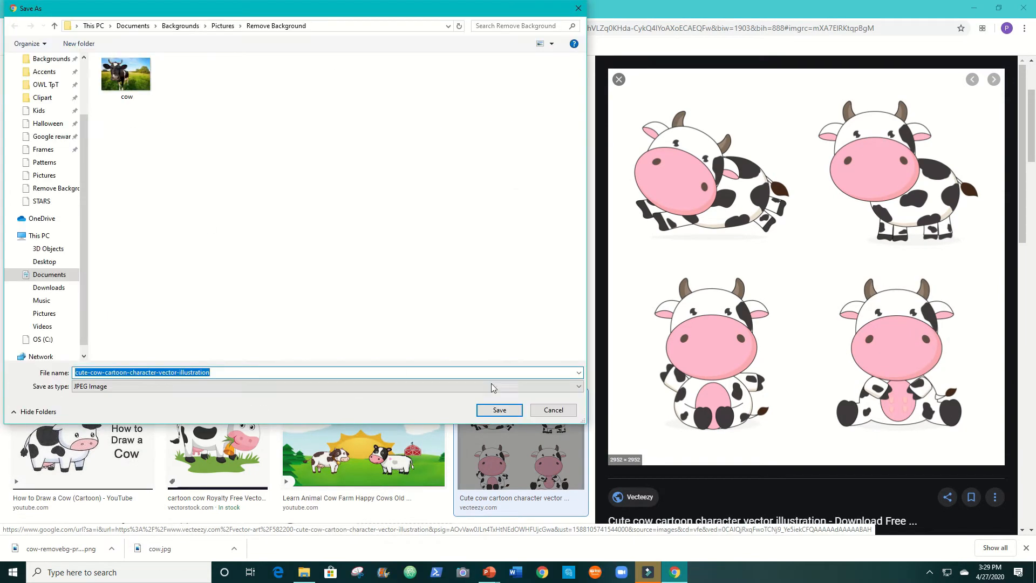
{"action": "left_click", "coordinate": [499, 410]}
Upload cute-cow-cartoon-character-vector-illustration to remove.bg for background removal
{"action": "left_click", "coordinate": [197, 9]}
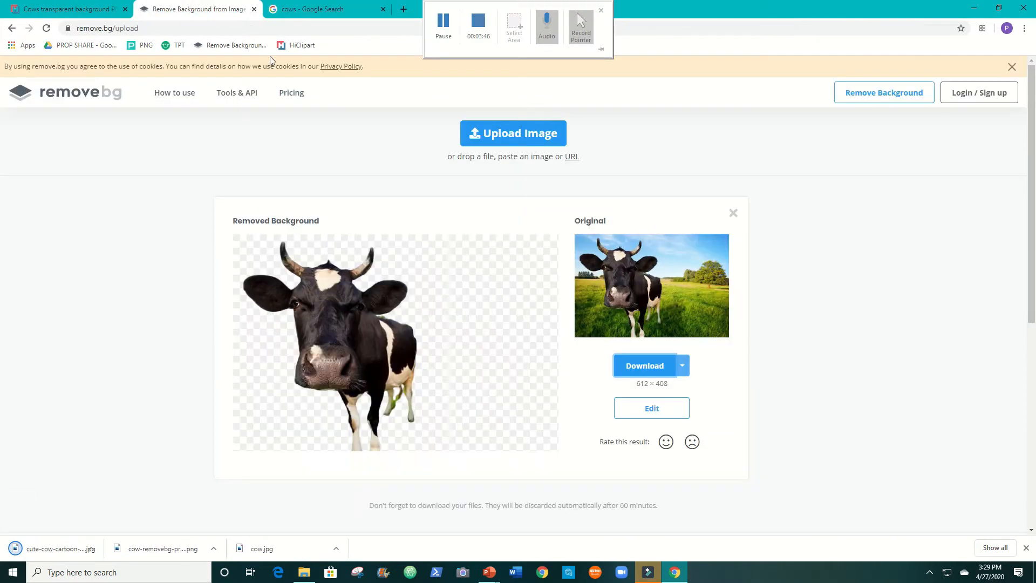
{"action": "left_click", "coordinate": [510, 135]}
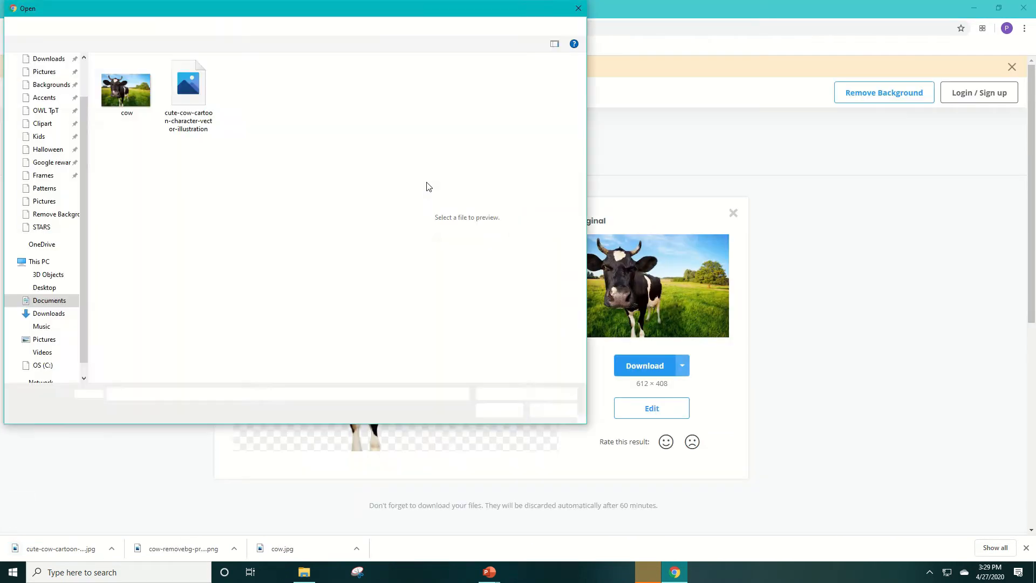
{"action": "left_click", "coordinate": [188, 97]}
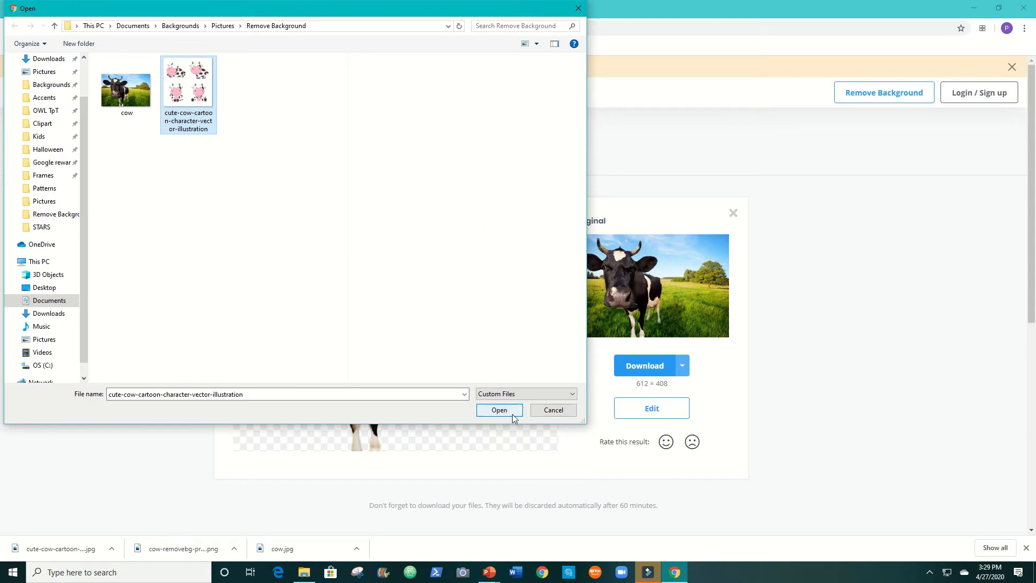
{"action": "left_click", "coordinate": [512, 413]}
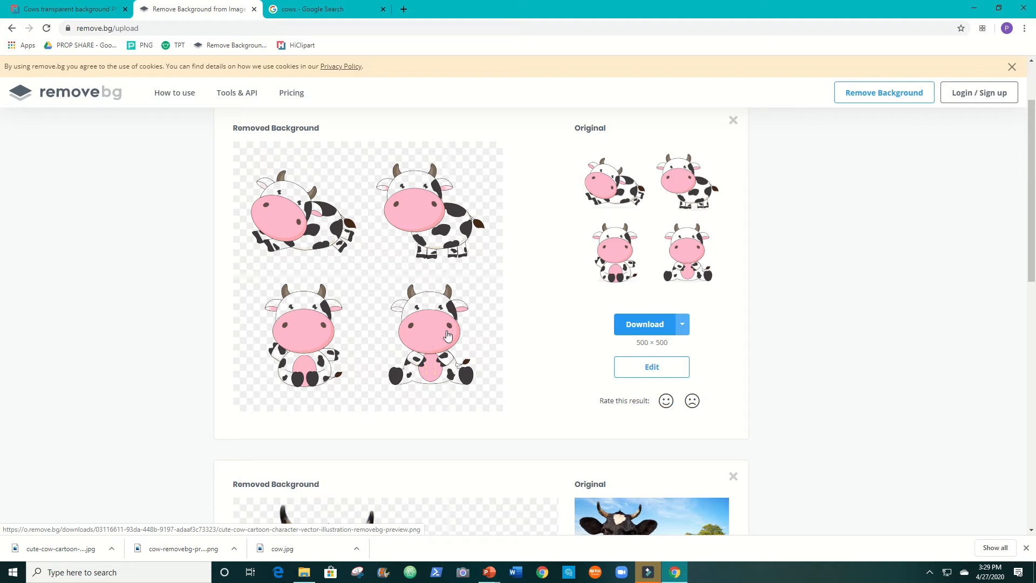
Try the Restore brush on the cartoon cows cutout, then leave the editor without downloading
{"action": "left_click", "coordinate": [655, 367]}
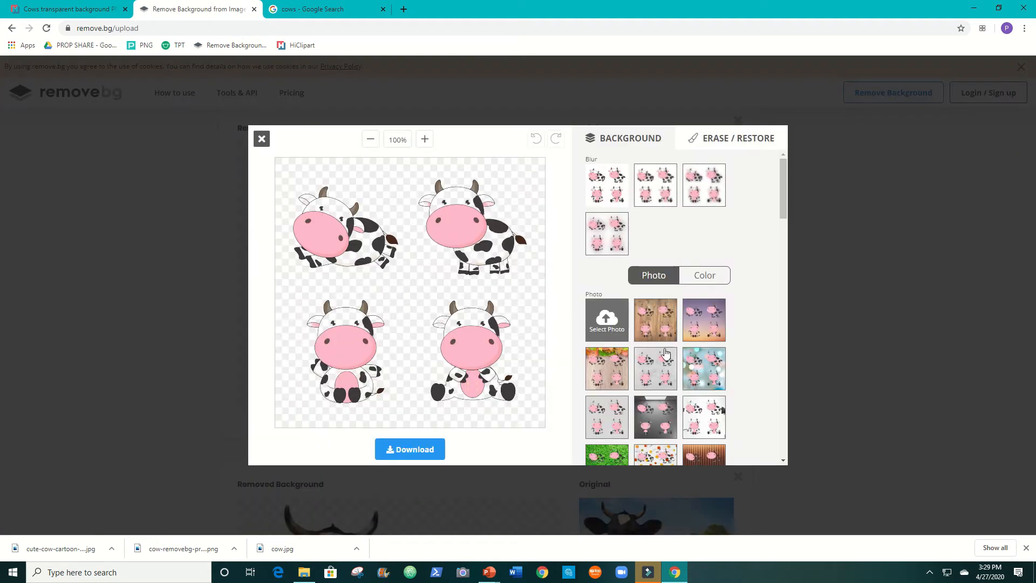
{"action": "left_click", "coordinate": [715, 137]}
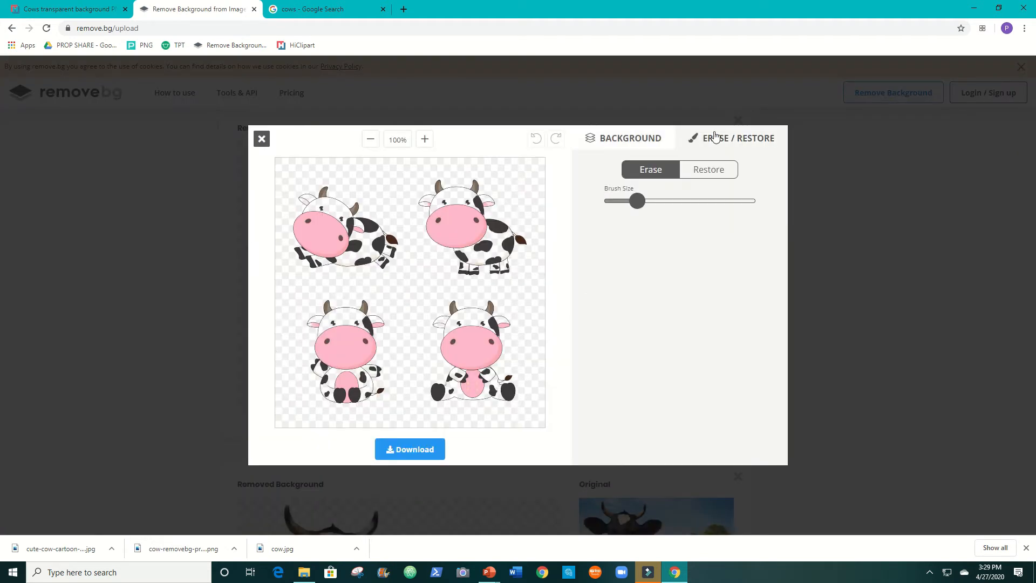
{"action": "left_click", "coordinate": [698, 169]}
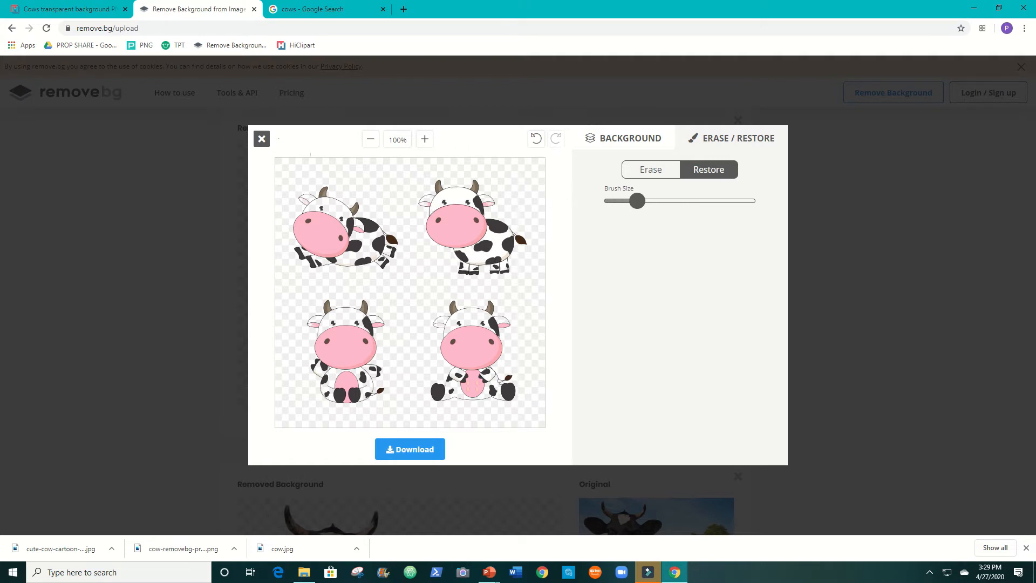
{"action": "left_click", "coordinate": [261, 139]}
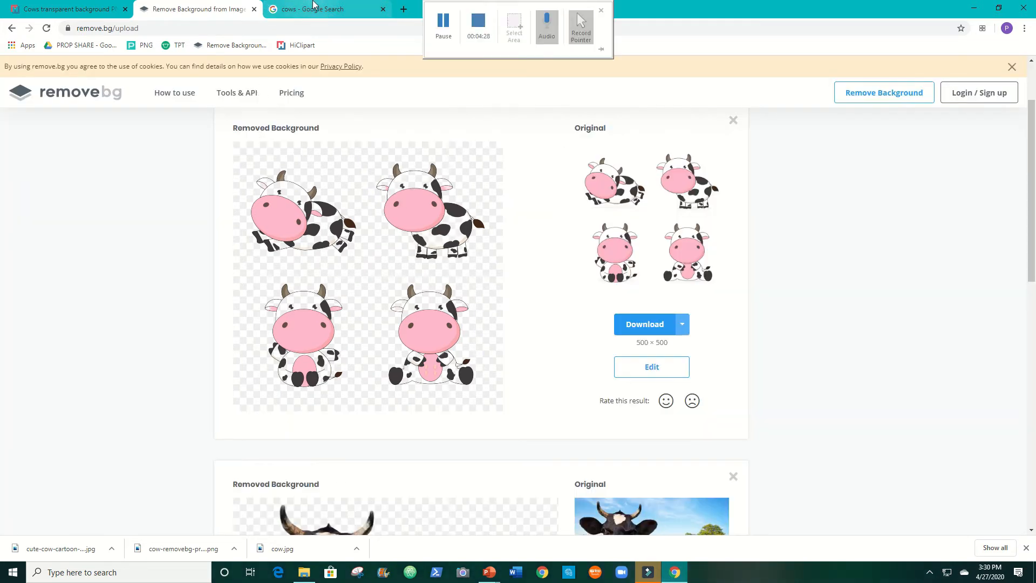
Download the original PNG of the six dairy cows illustration from HiClipart
{"action": "left_click", "coordinate": [286, 4]}
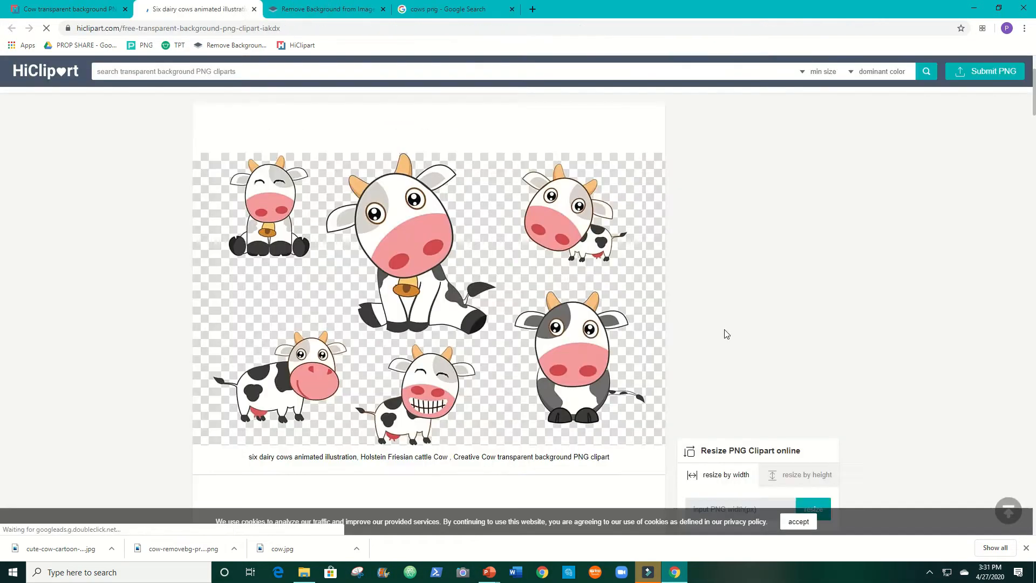
{"action": "scroll", "coordinate": [726, 333], "scroll_direction": "down", "scroll_amount": 1}
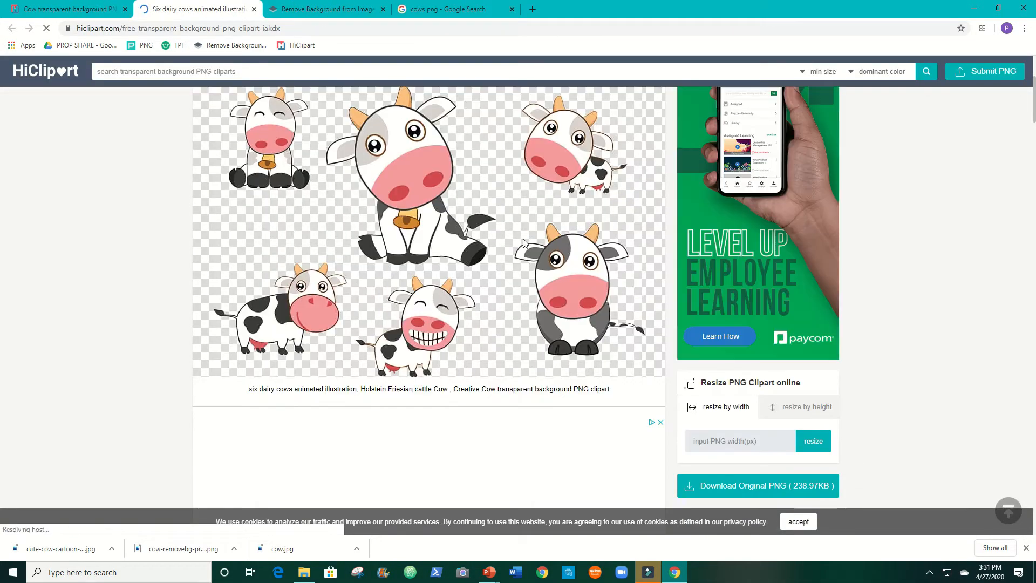
{"action": "scroll", "coordinate": [517, 238], "scroll_direction": "up", "scroll_amount": 3}
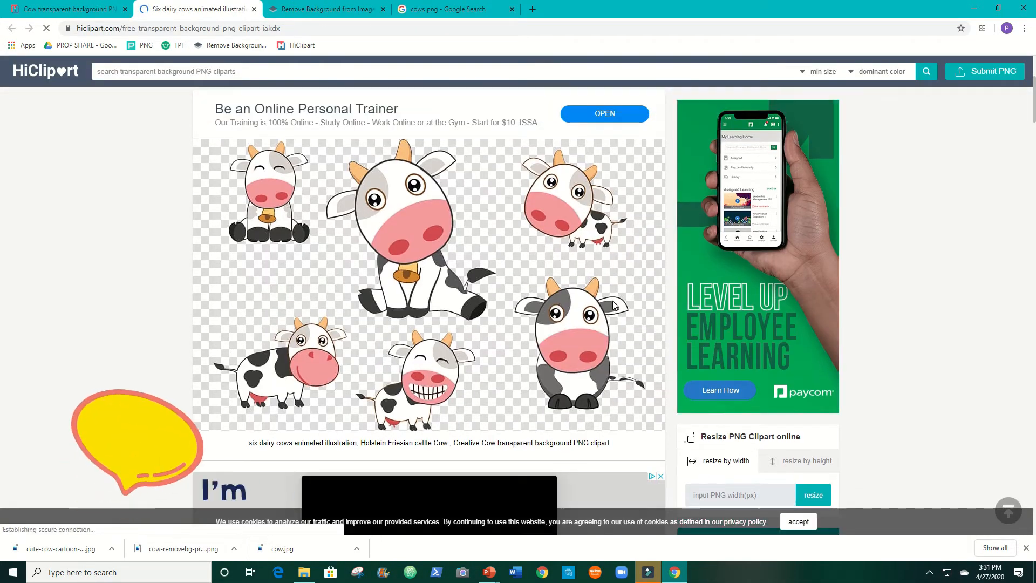
{"action": "scroll", "coordinate": [911, 333], "scroll_direction": "down", "scroll_amount": 4}
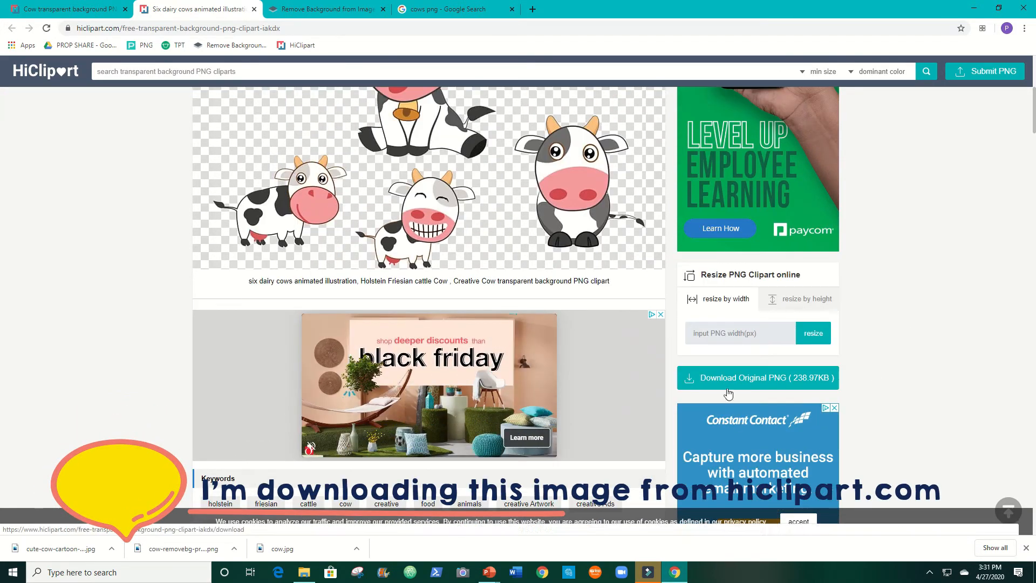
{"action": "left_click", "coordinate": [727, 390]}
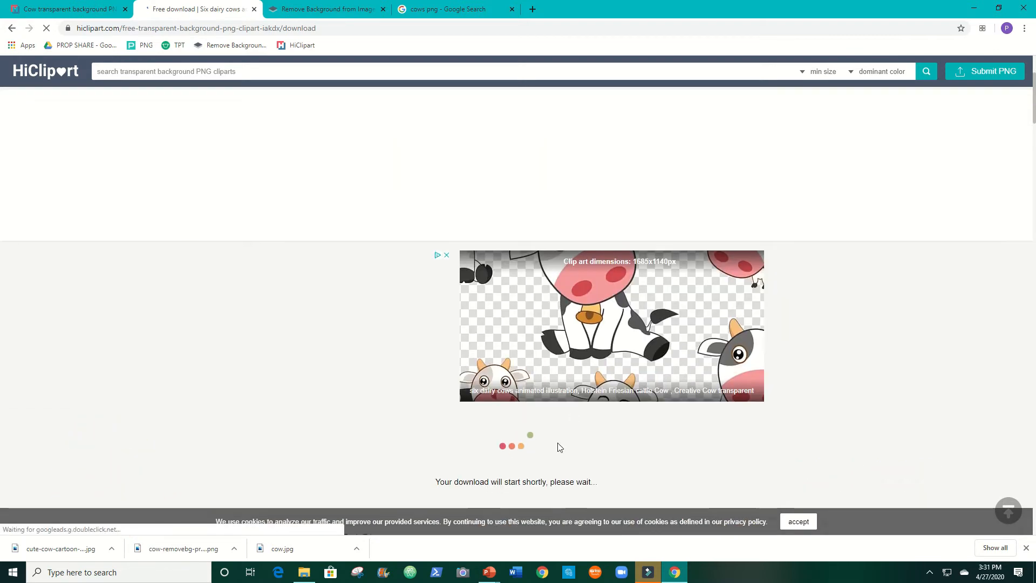
Switch to the Cow STARS presentation in PowerPoint and start inserting a picture from this device
{"action": "mouse_move", "coordinate": [494, 577]}
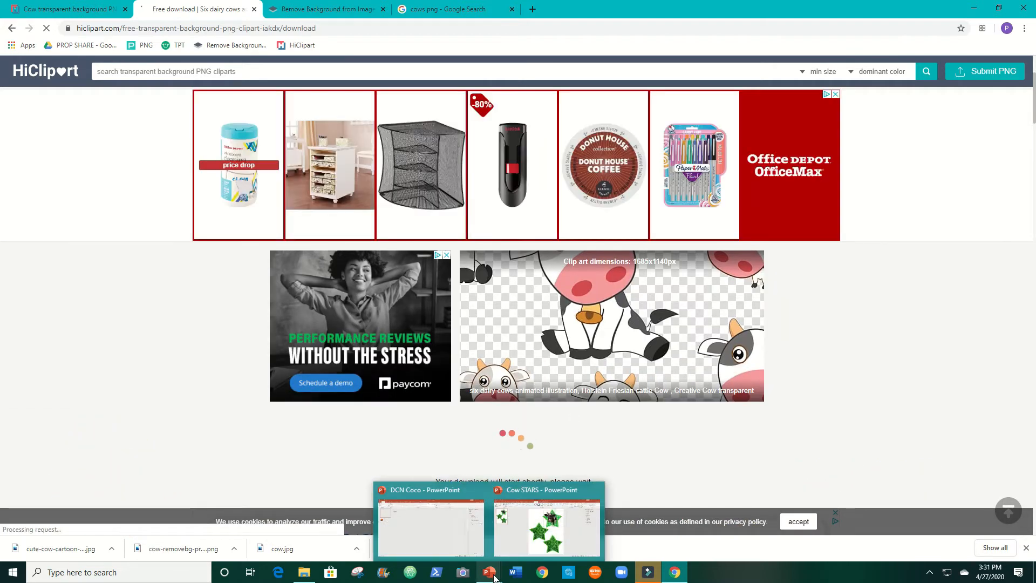
{"action": "left_click", "coordinate": [516, 529]}
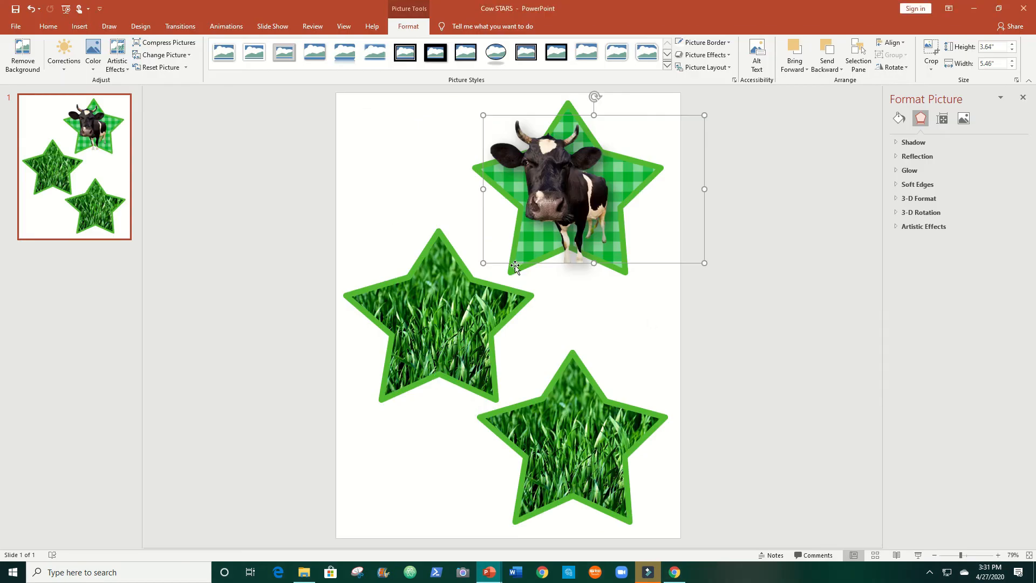
{"action": "left_click", "coordinate": [762, 287]}
{"action": "left_click", "coordinate": [80, 27]}
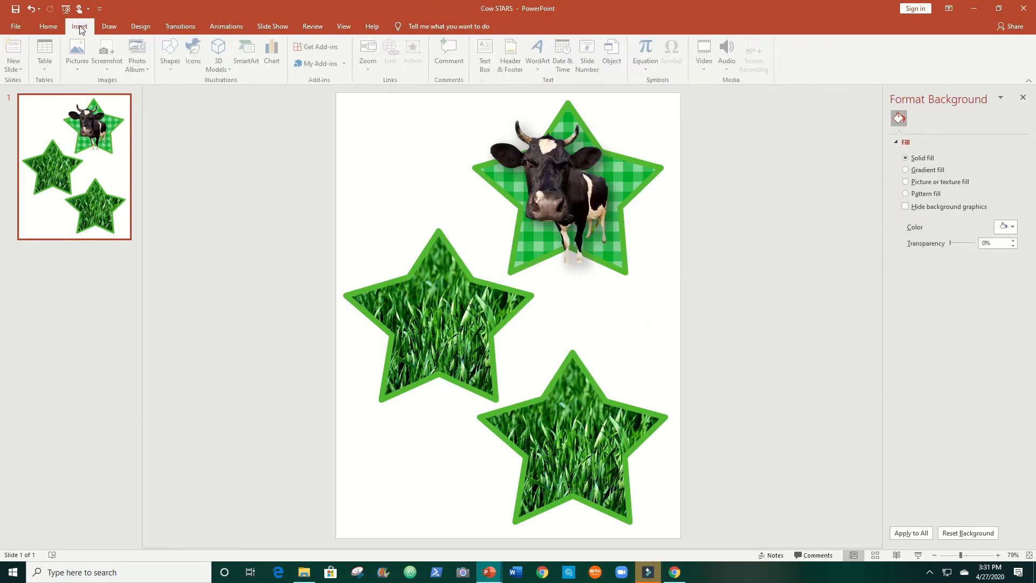
{"action": "left_click", "coordinate": [80, 54]}
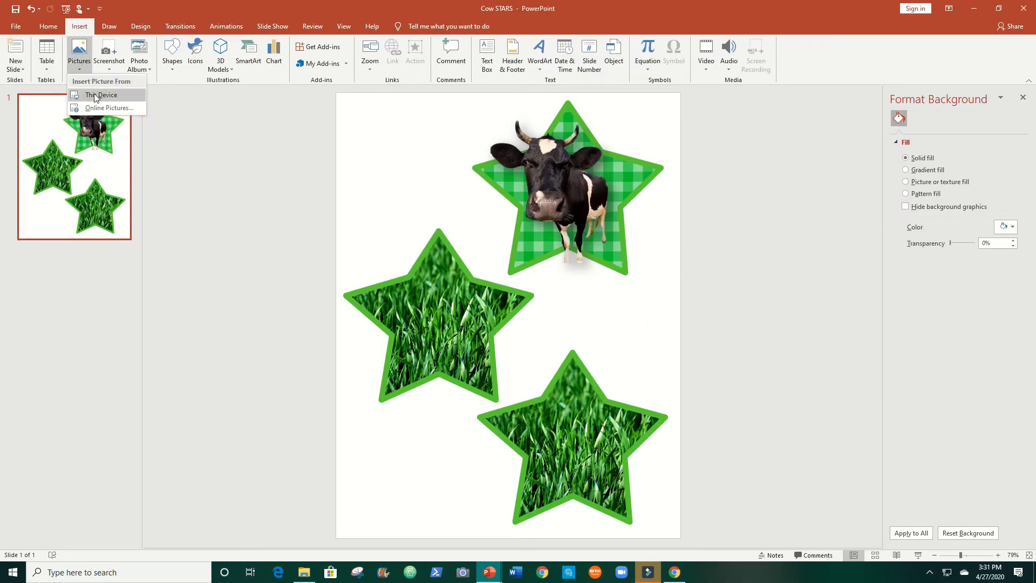
{"action": "left_click", "coordinate": [94, 93]}
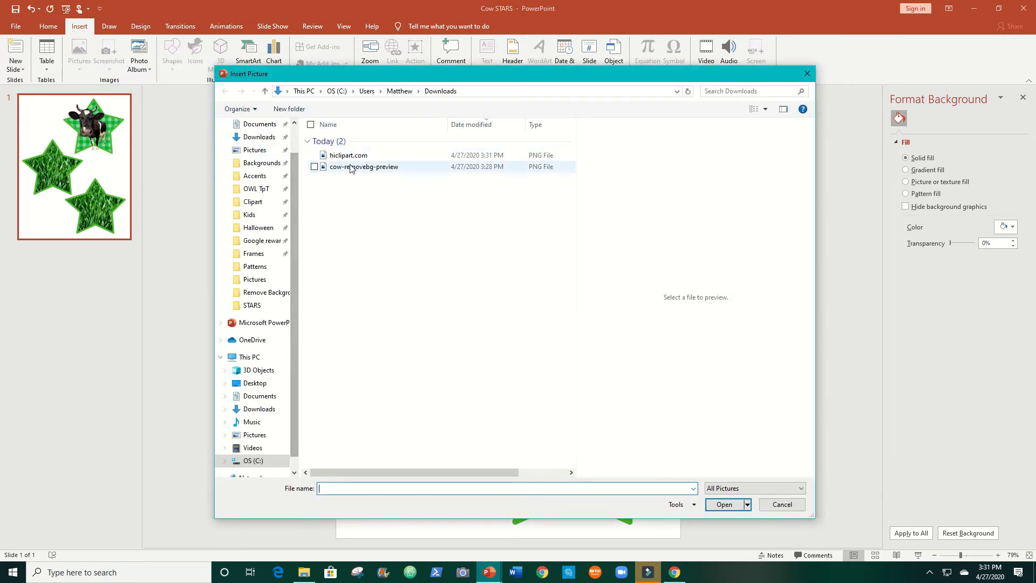